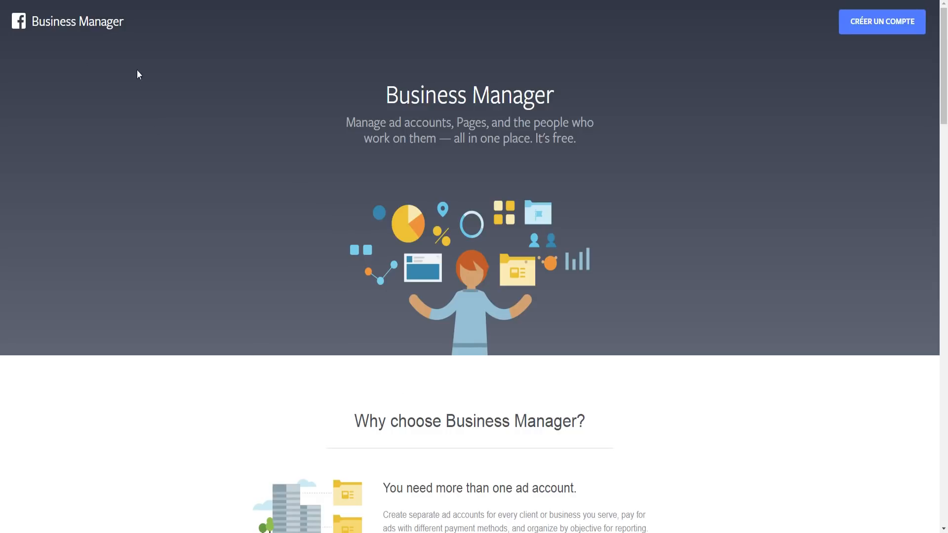
Step: Start a new Business Manager account and enter the company name
scroll(265, 144, down, 2)
scroll(261, 148, up, 2)
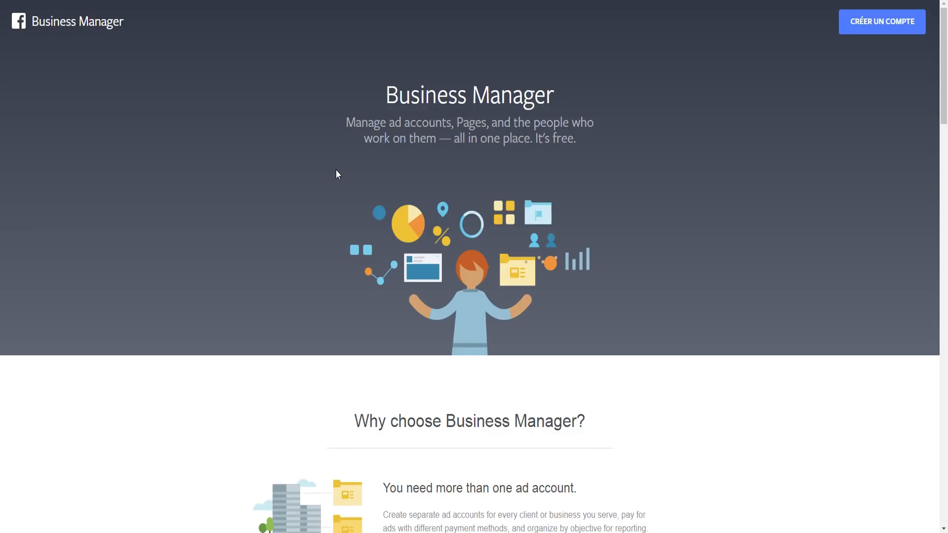
click(871, 24)
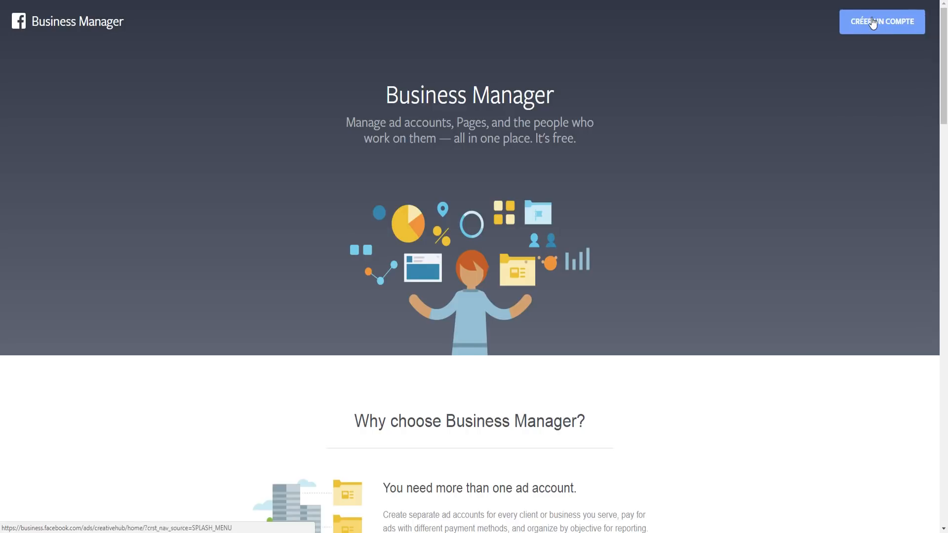
click(400, 266)
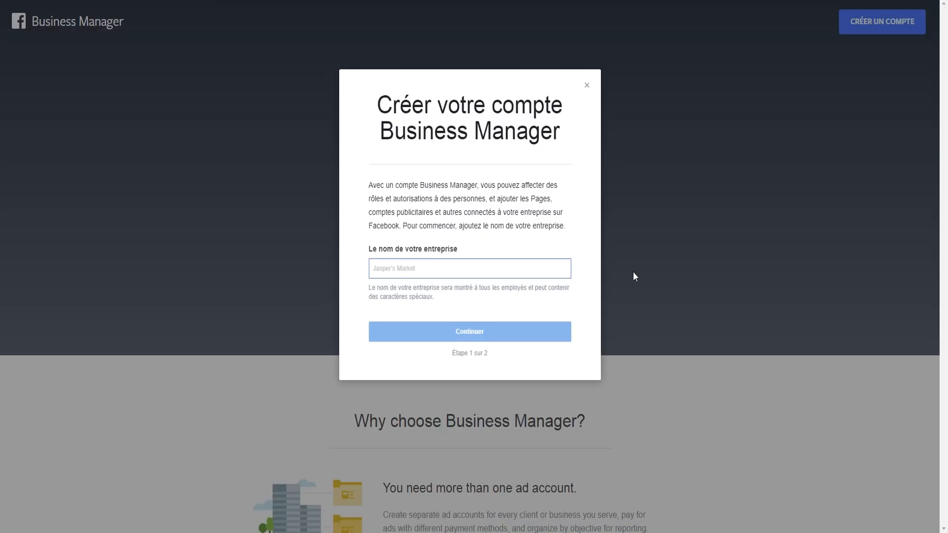
text(Nath)
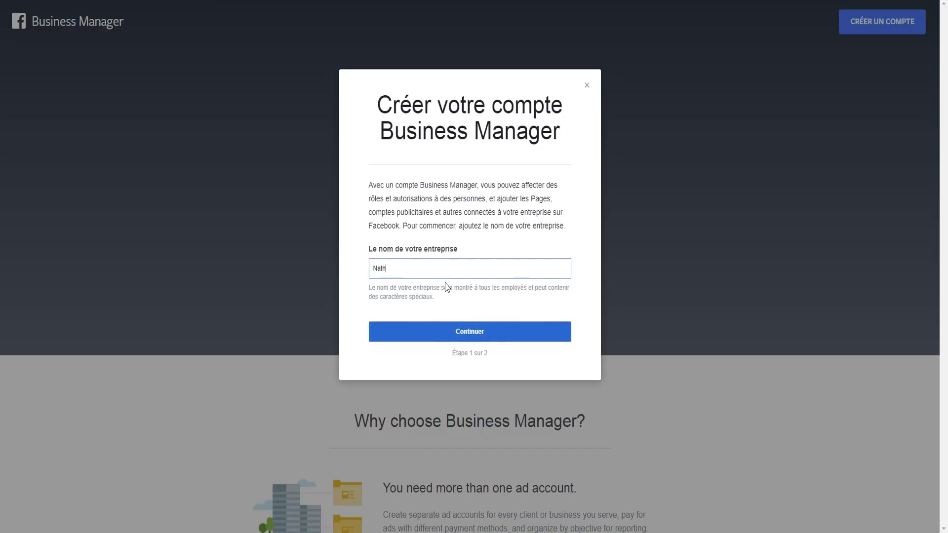
click(477, 338)
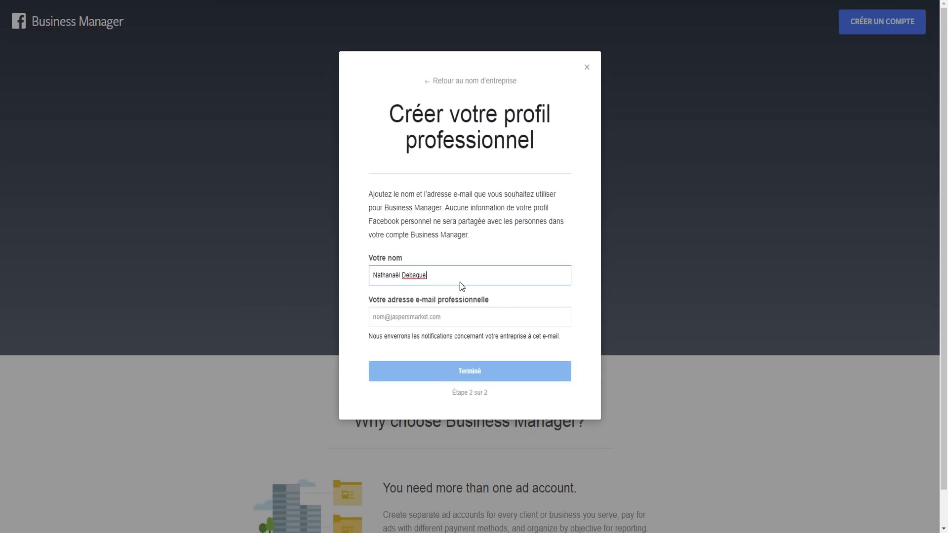
Step: Keep the prefilled owner name, enter the work e-mail, and finish creating the account
drag(428, 275, 350, 284)
click(421, 288)
drag(427, 277, 374, 279)
click(452, 278)
click(406, 317)
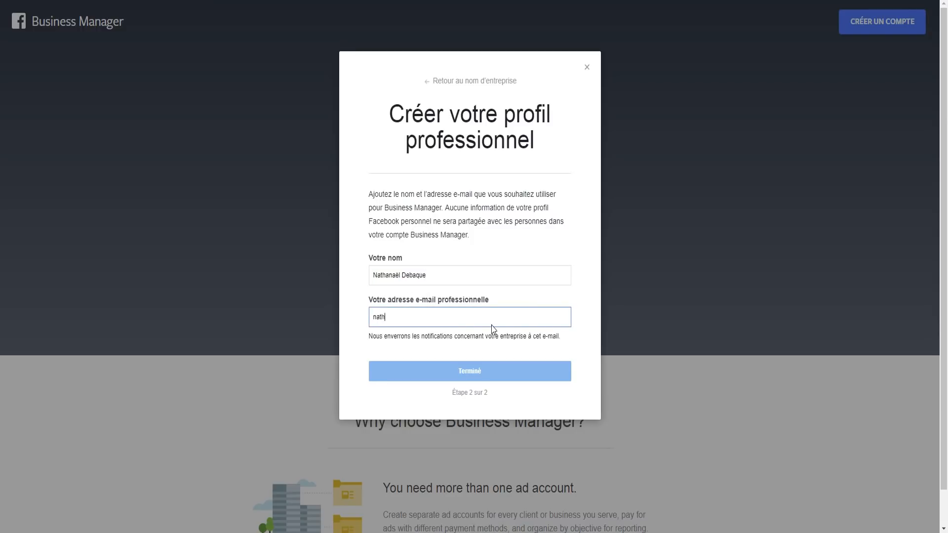
triple_click(385, 272)
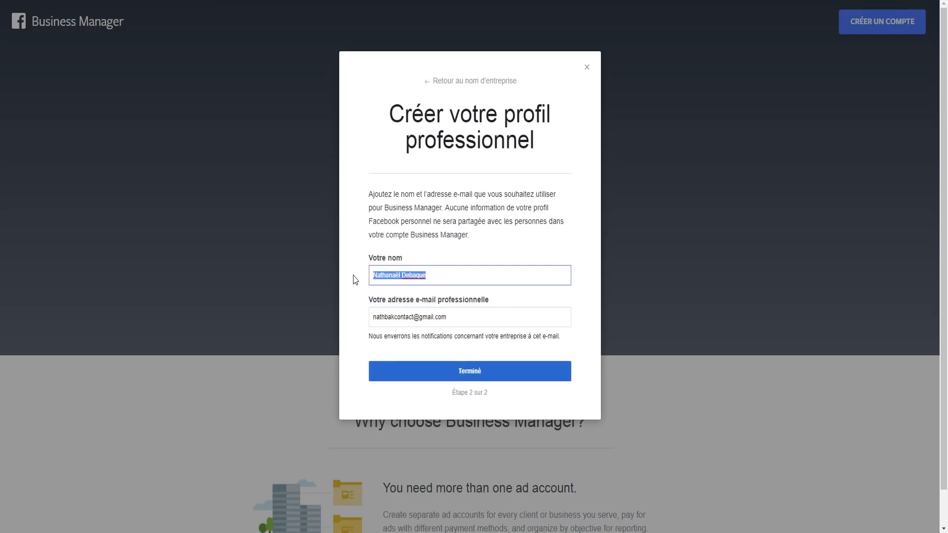
click(464, 280)
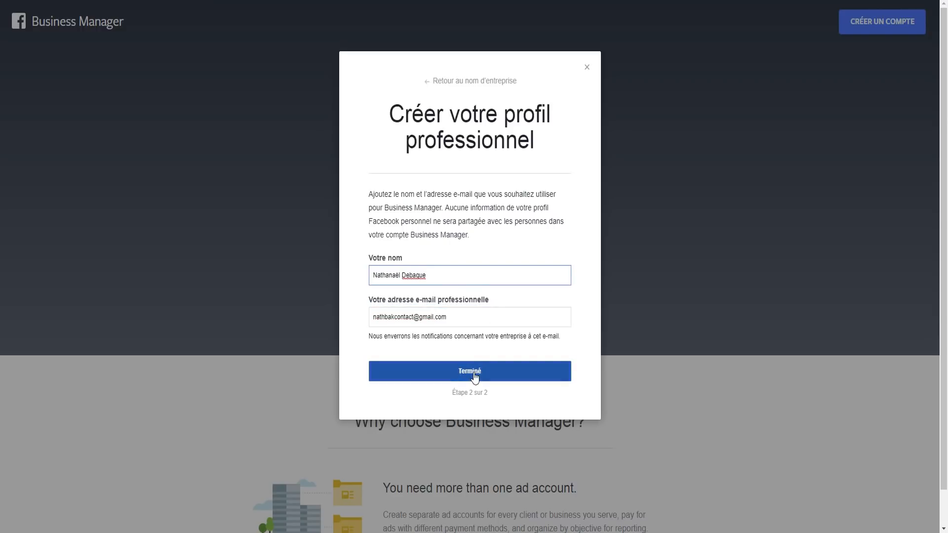
click(459, 371)
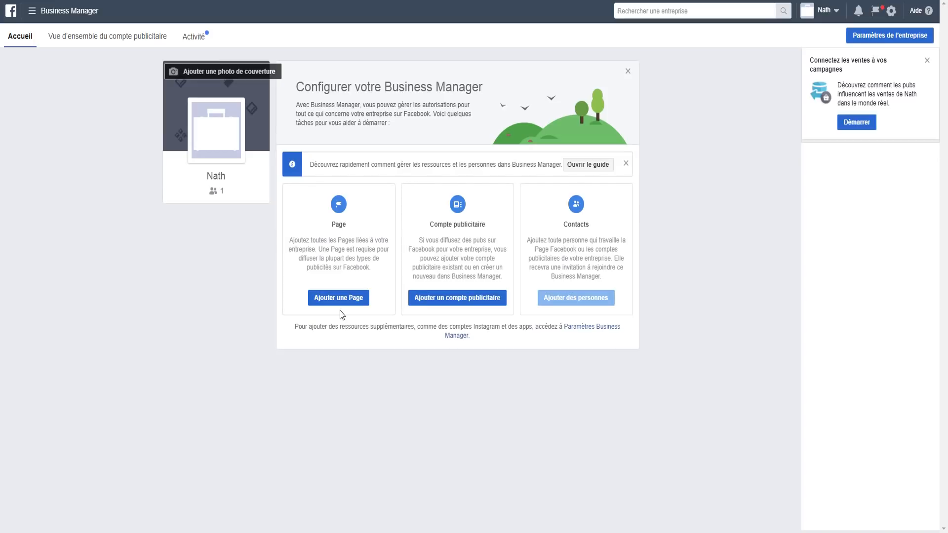
Step: Cancel the add-Page dialog without adding any Page and close the guide banner
click(356, 298)
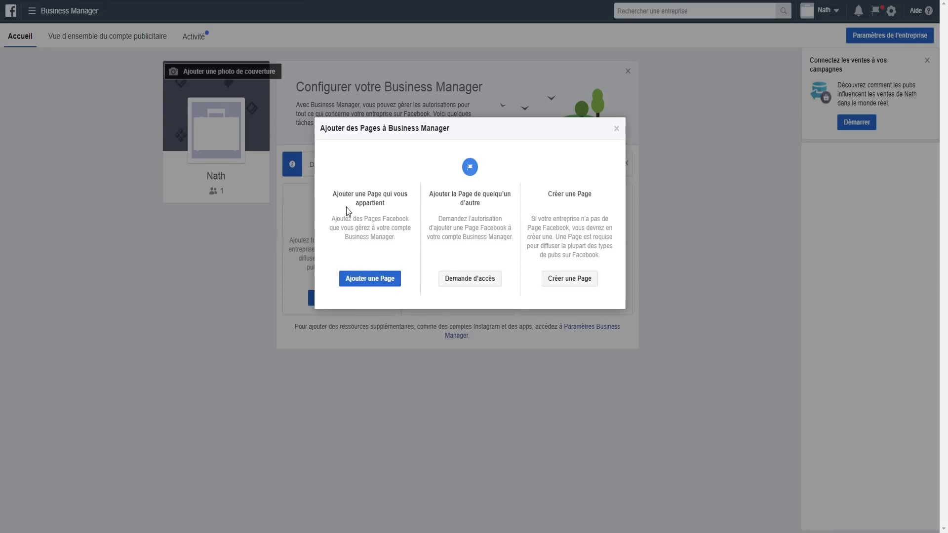
click(376, 279)
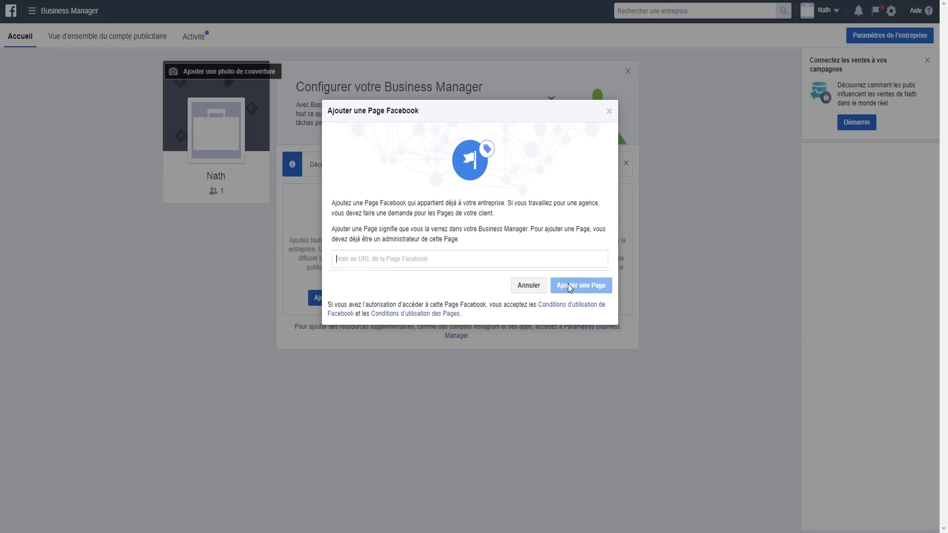
click(536, 286)
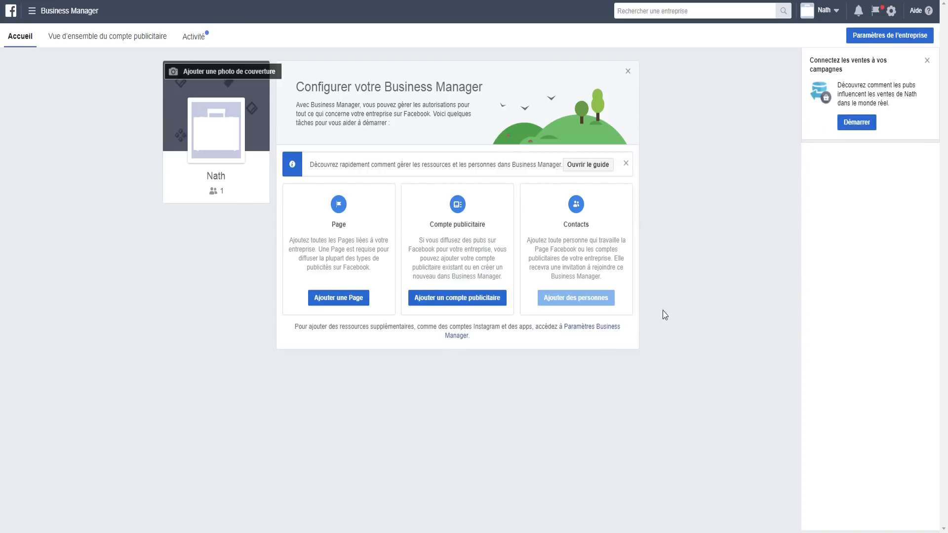
click(626, 163)
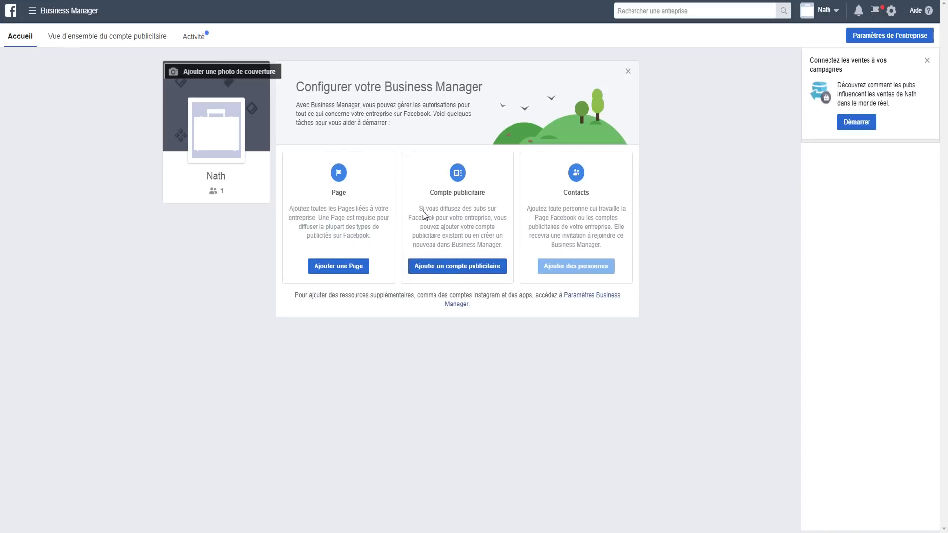
Step: Start creating a brand-new ad account and name it Ecommerce
click(437, 270)
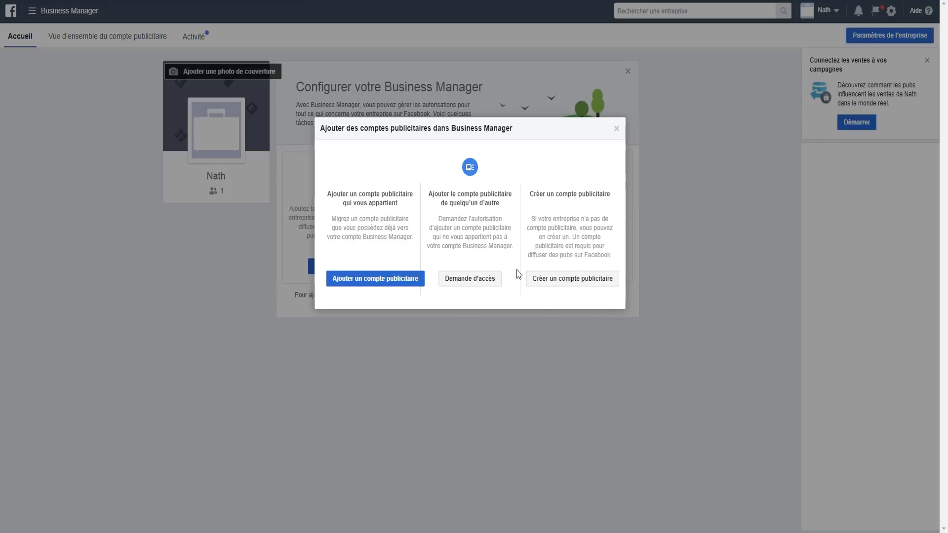
click(566, 280)
click(494, 233)
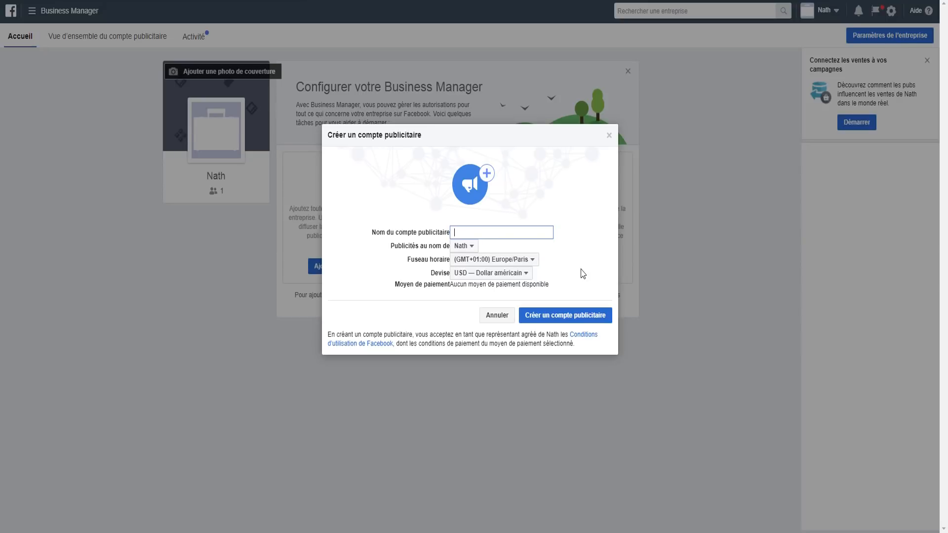
text(Ecommerce)
Step: Keep the business as ad owner, set currency to EUR, create the account and skip adding people
click(457, 246)
click(448, 252)
click(468, 261)
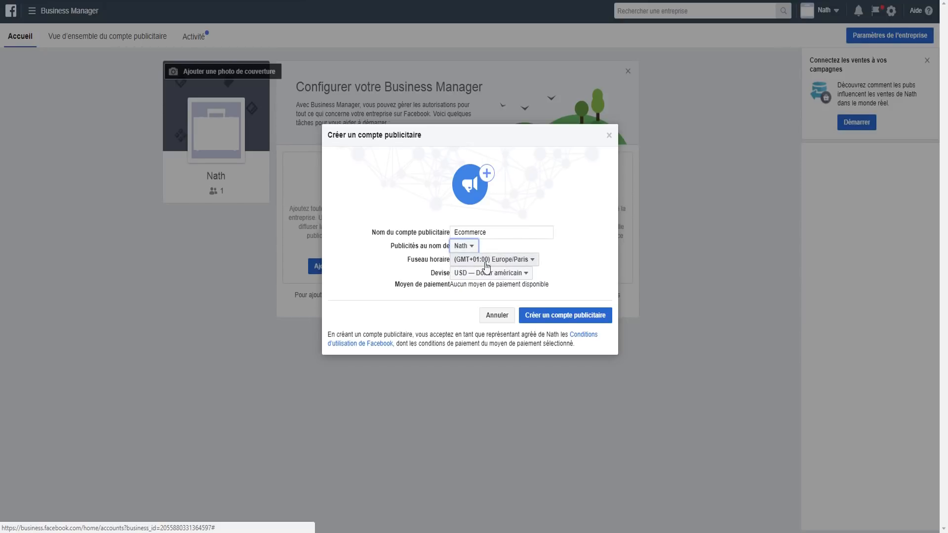
click(466, 276)
scroll(493, 356, down, 5)
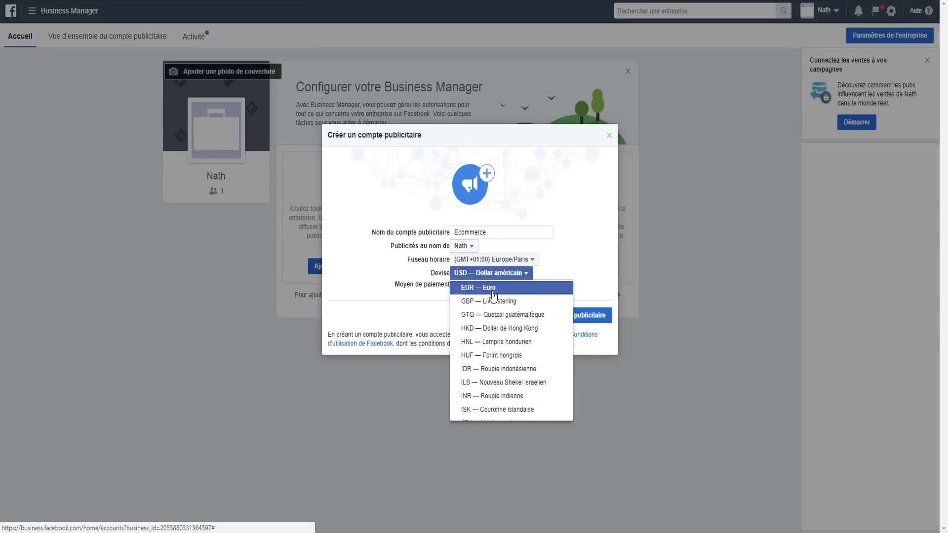
click(475, 286)
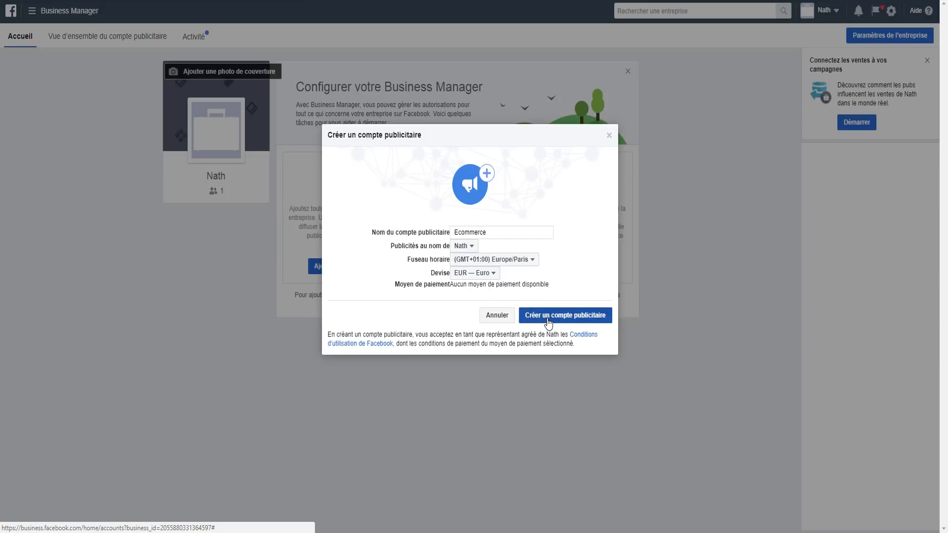
click(564, 320)
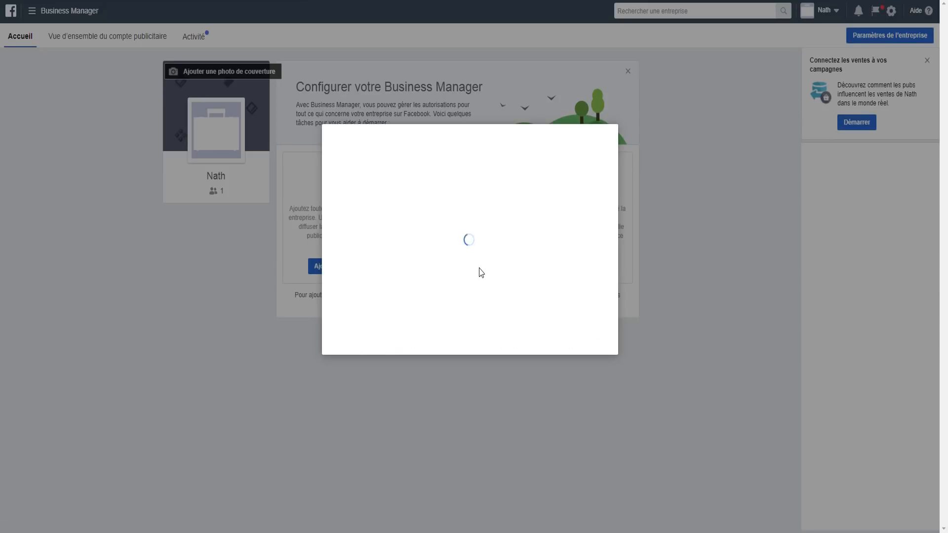
click(497, 201)
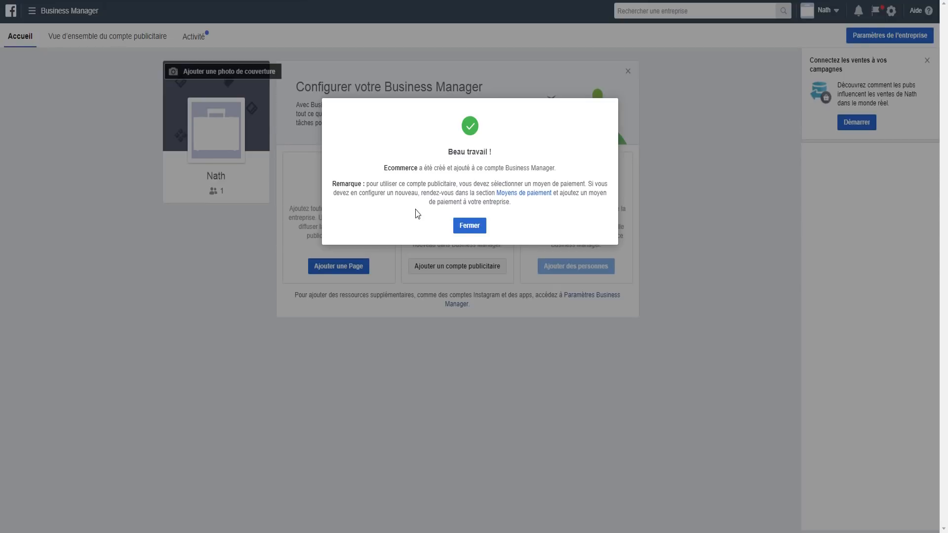
click(468, 229)
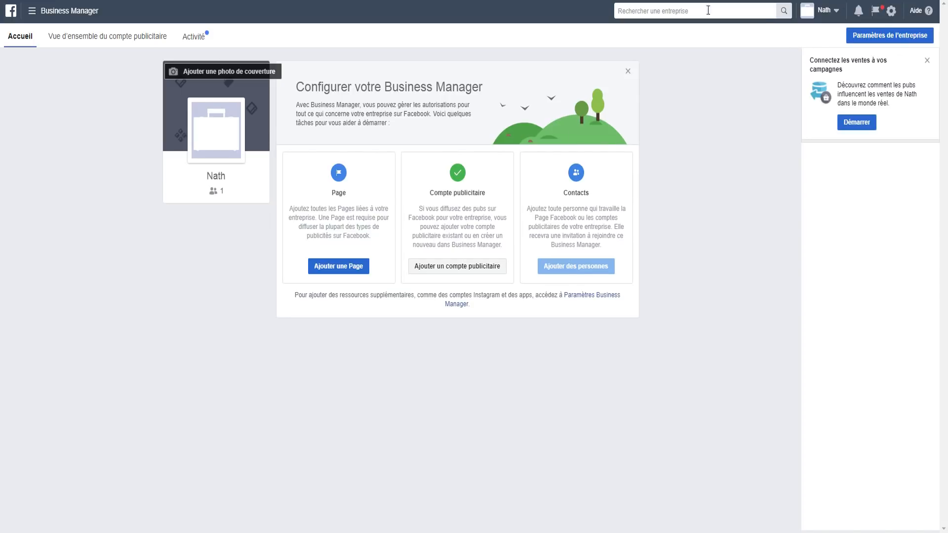
Step: Review the administrator's ad accounts in business settings, then return to the Business Manager home page
click(893, 12)
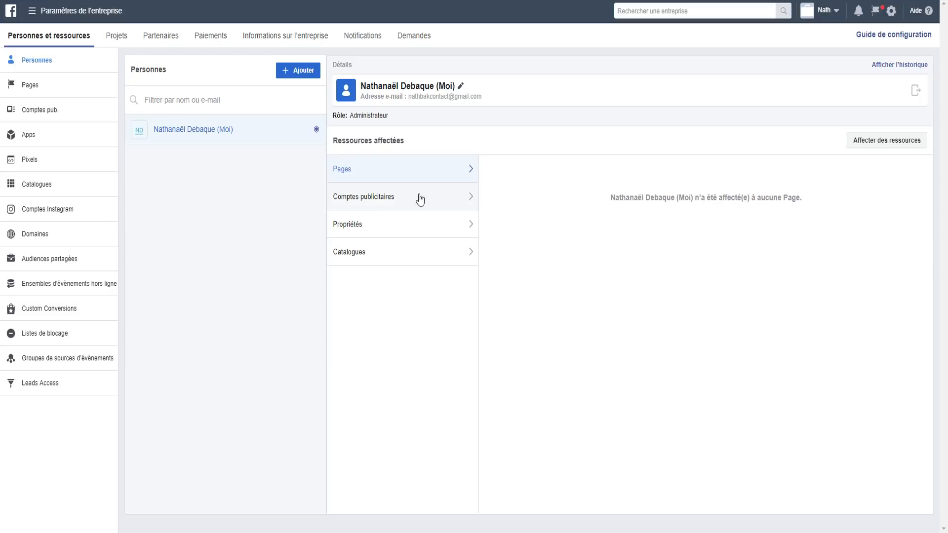
click(466, 197)
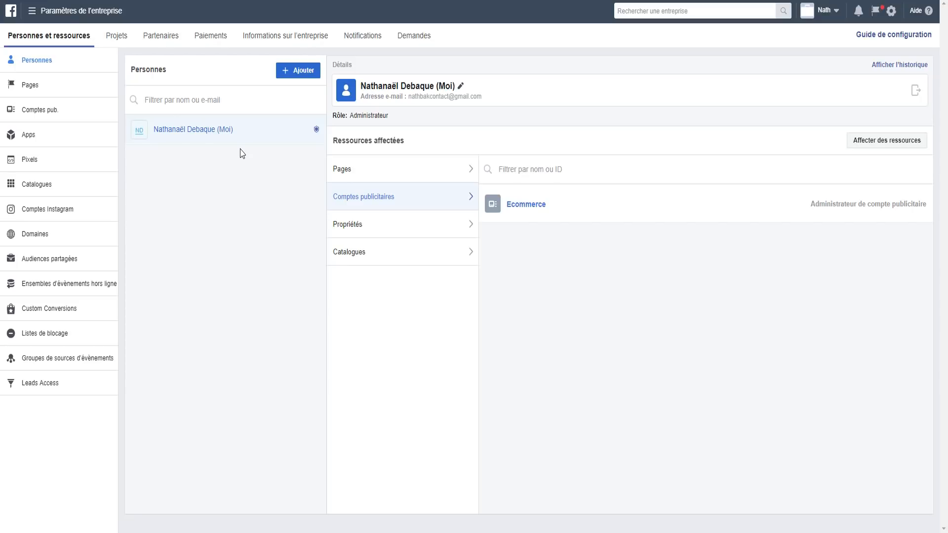
click(824, 16)
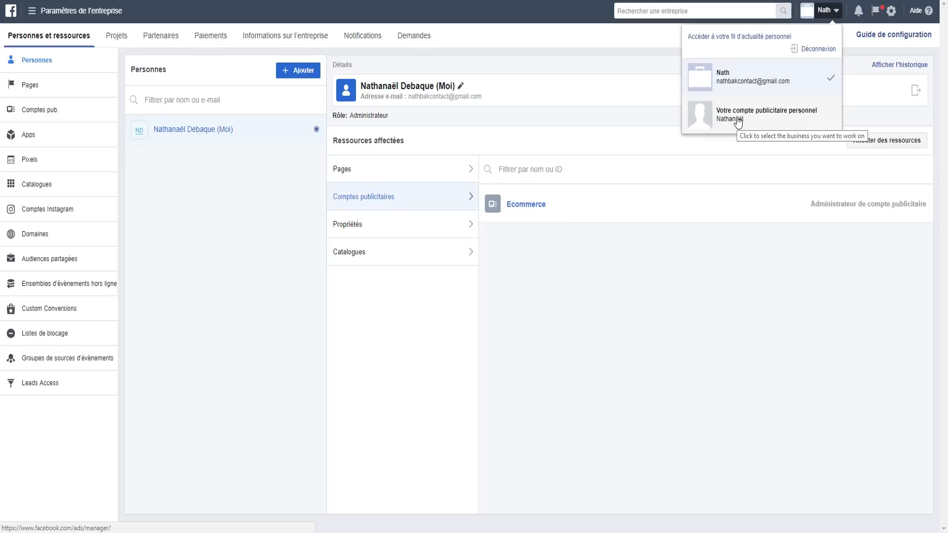
click(725, 83)
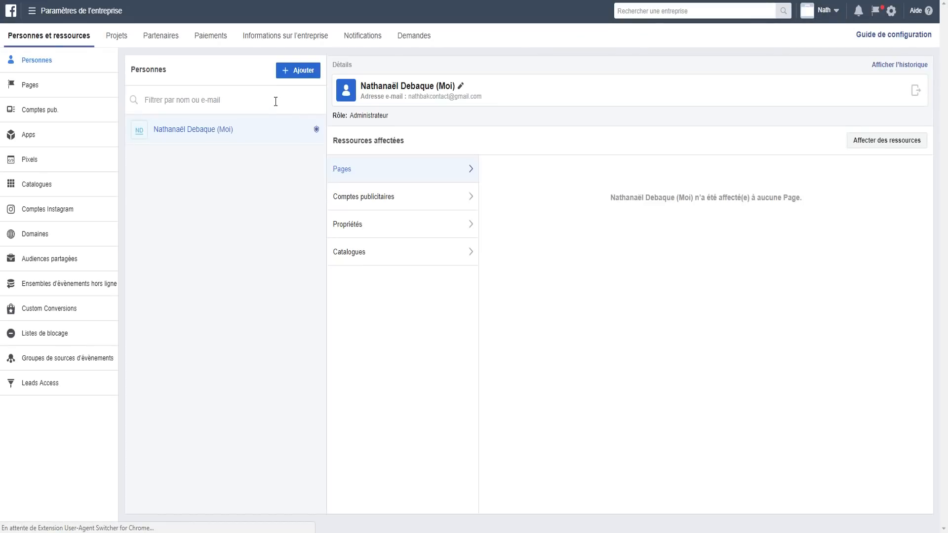
click(42, 12)
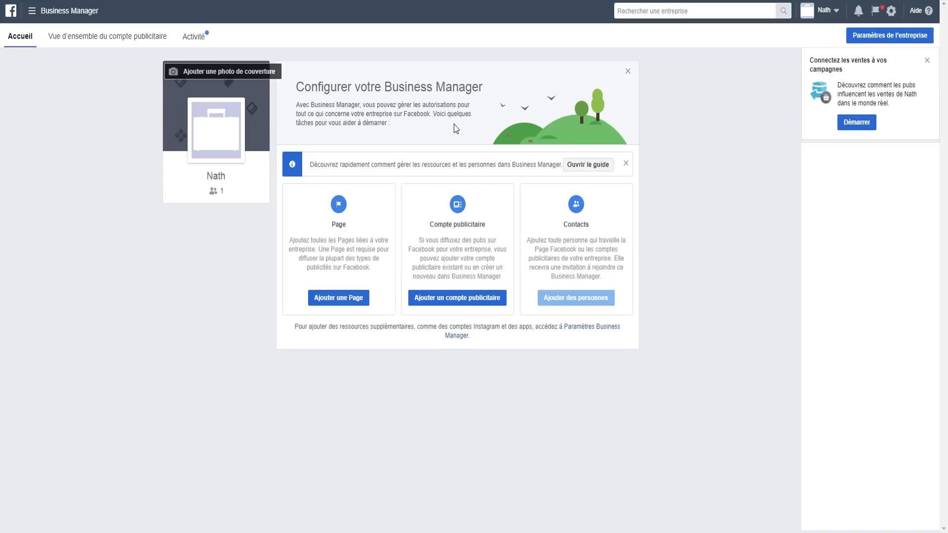
Step: Switch to 'Votre compte publicitaire personnel' from the top-bar account menu
click(829, 10)
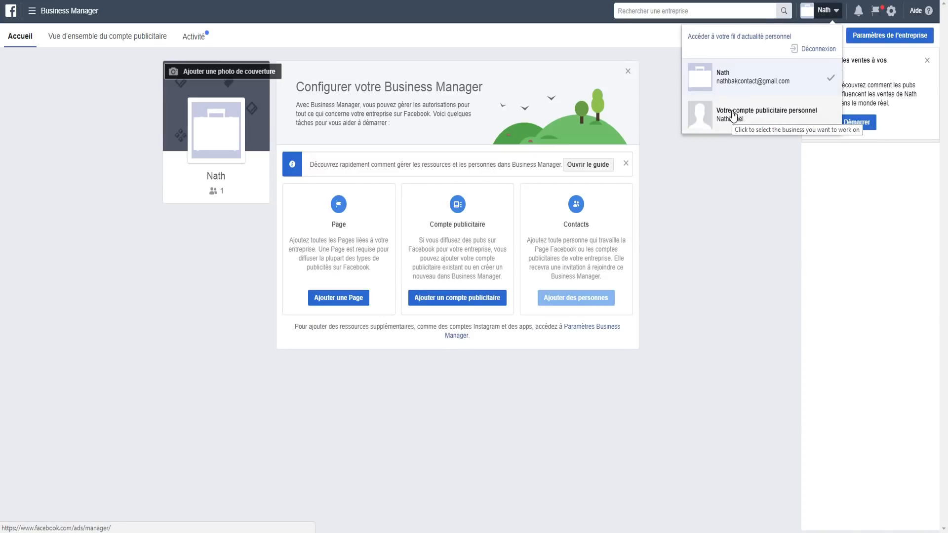
click(733, 116)
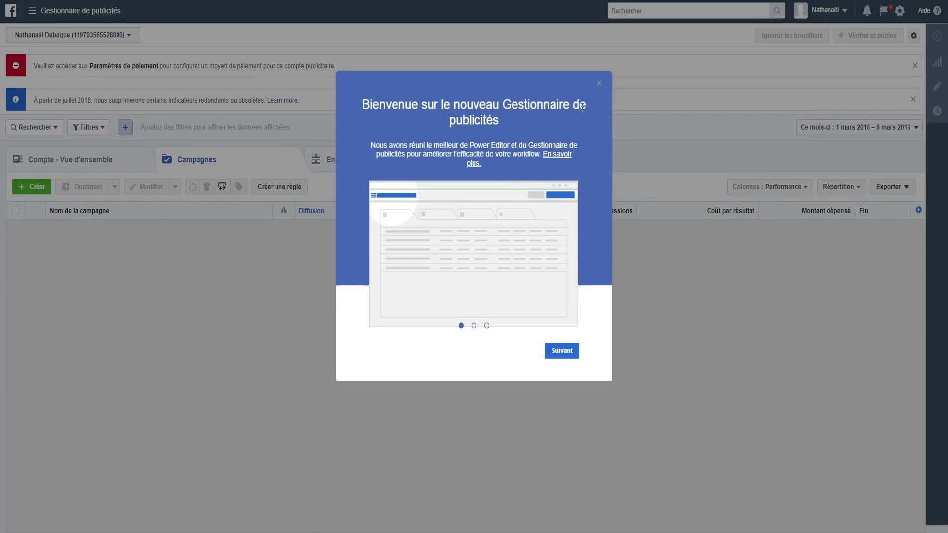
Step: Close the welcome tour, its reminder and the help panel, then open the ad account settings
click(559, 353)
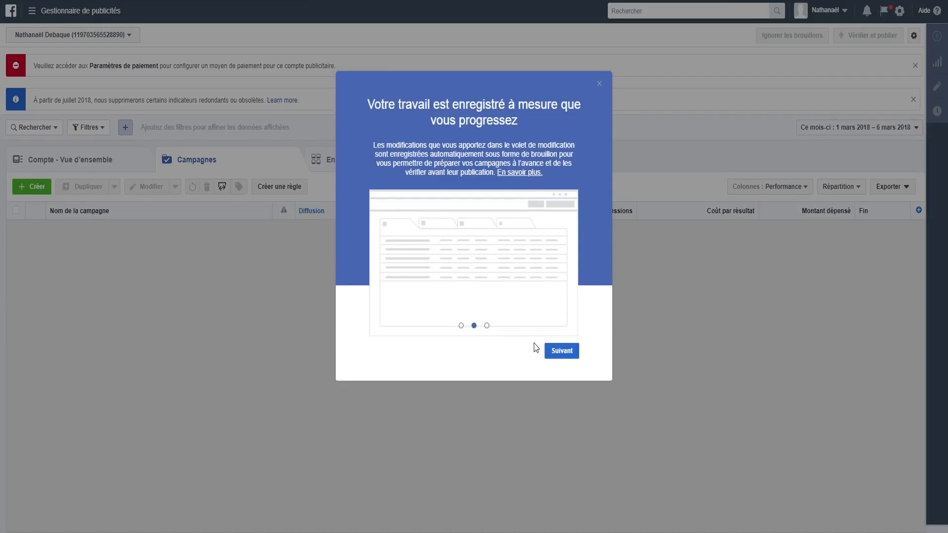
click(562, 351)
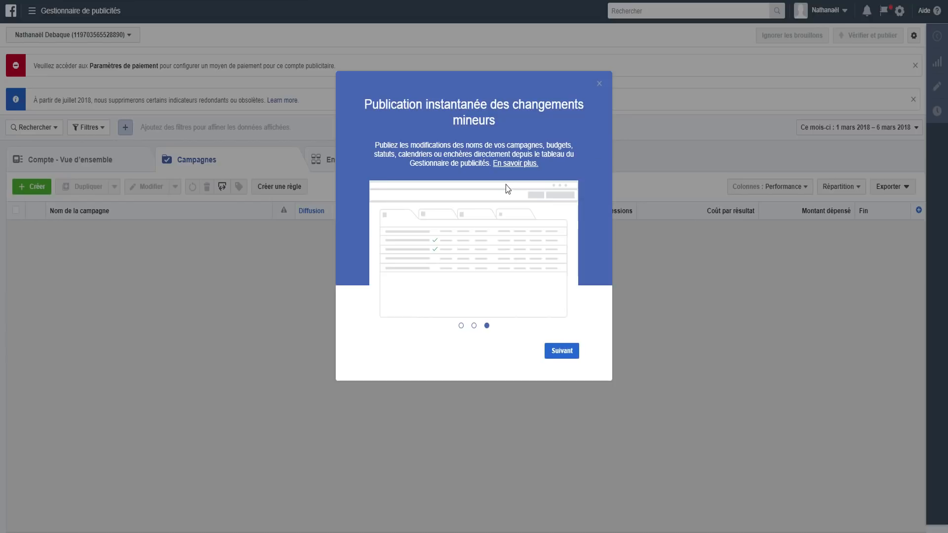
click(599, 85)
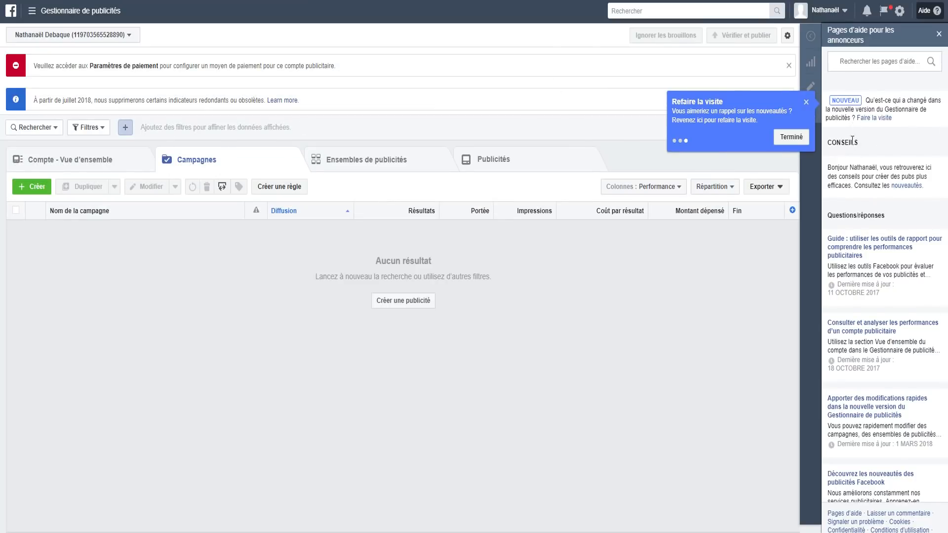
scroll(854, 134, down, 4)
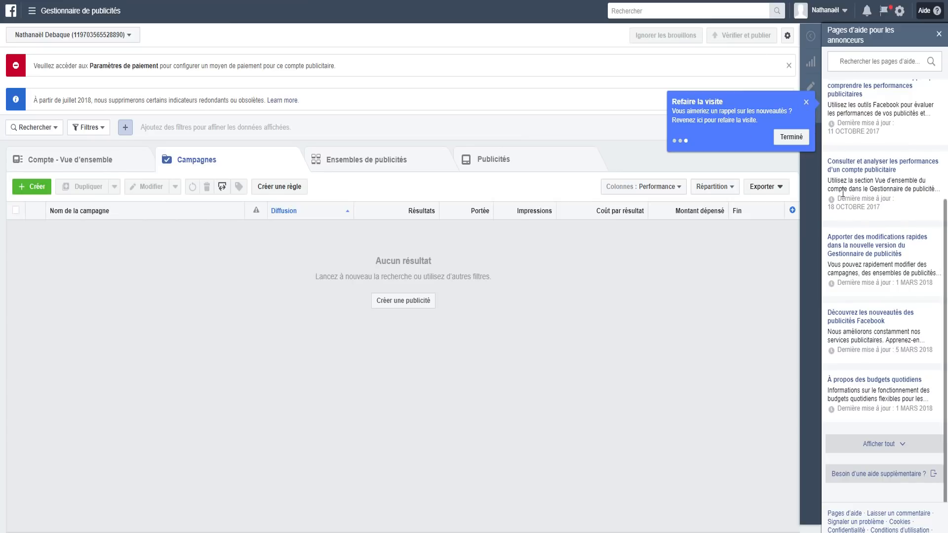
scroll(858, 218, up, 4)
click(806, 102)
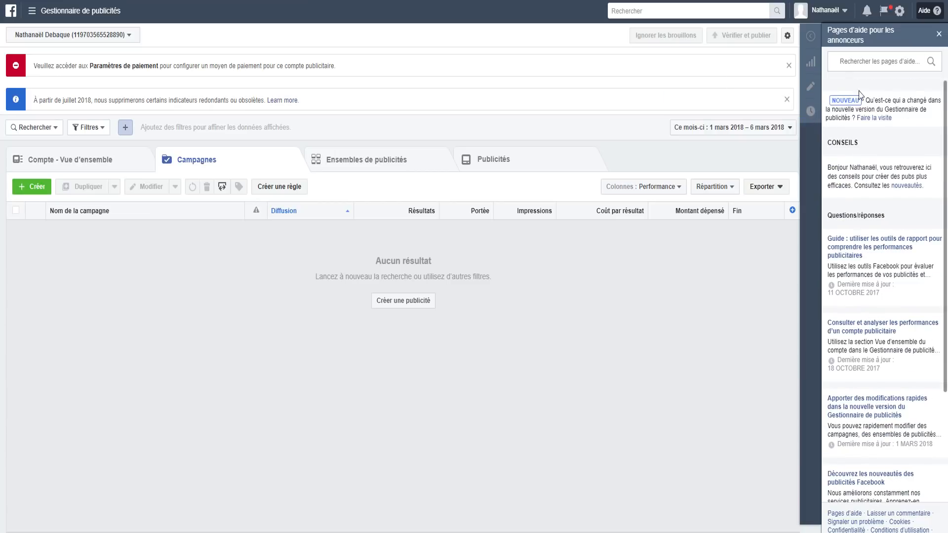
click(938, 34)
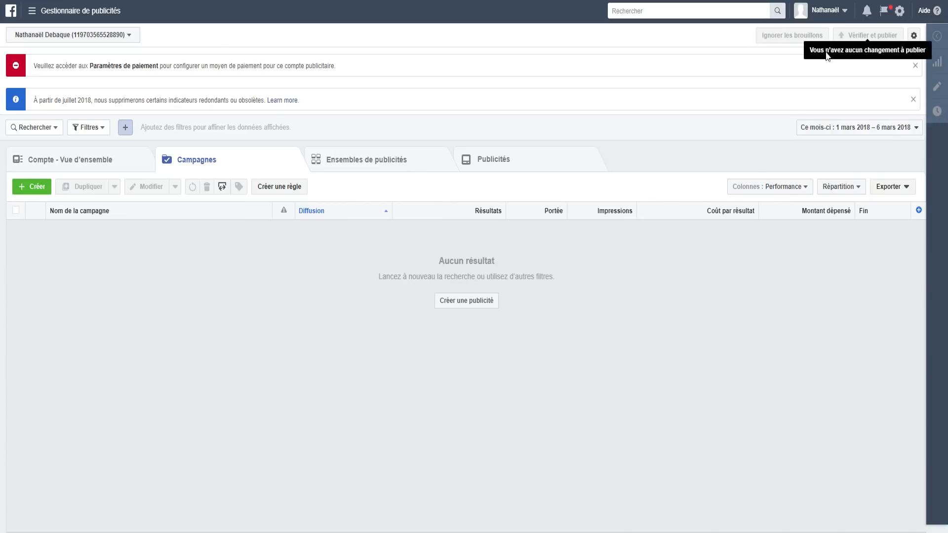
click(832, 13)
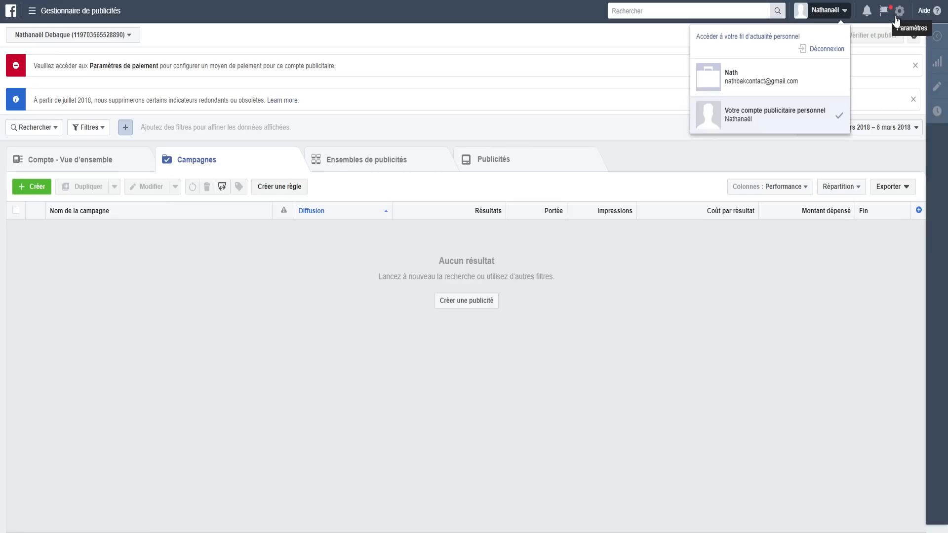
click(903, 12)
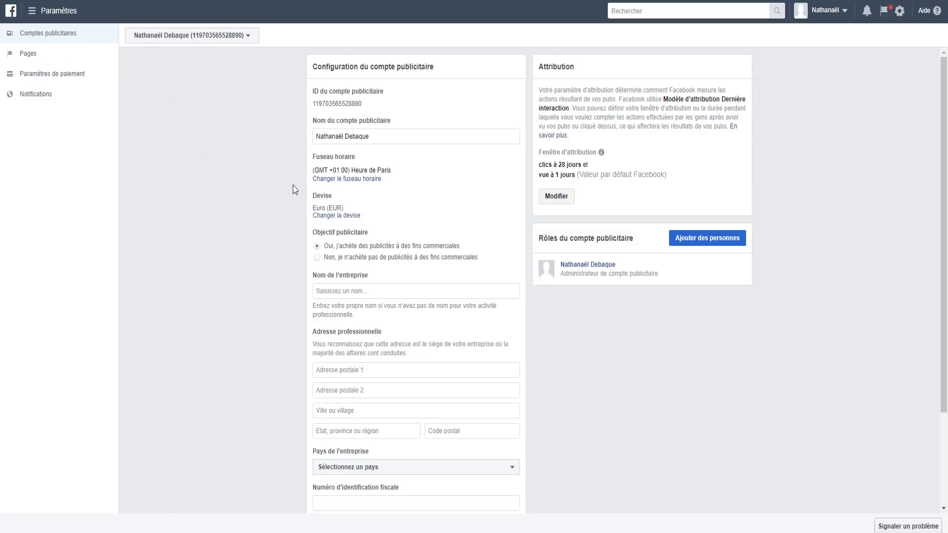
Step: Bring the business name and address fields into view, leaving the address empty for now
scroll(340, 121, down, 3)
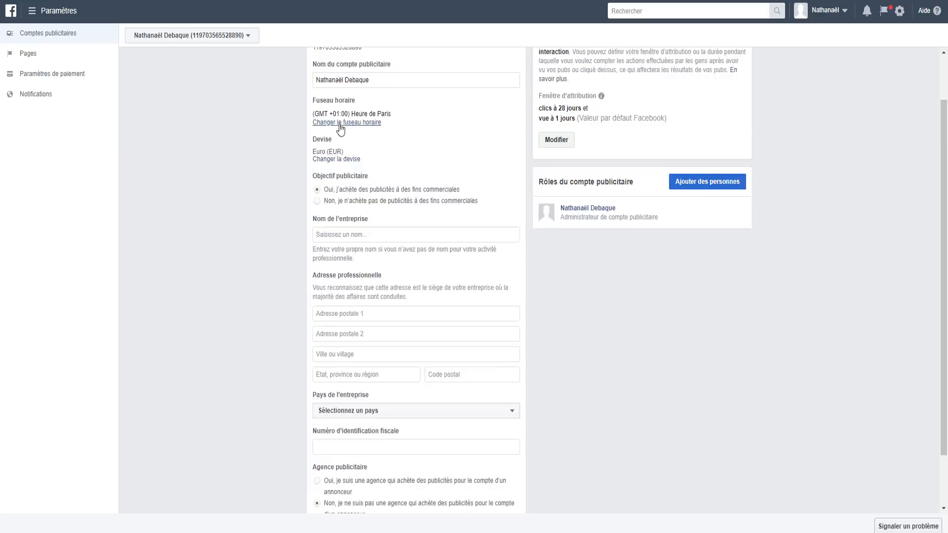
click(369, 170)
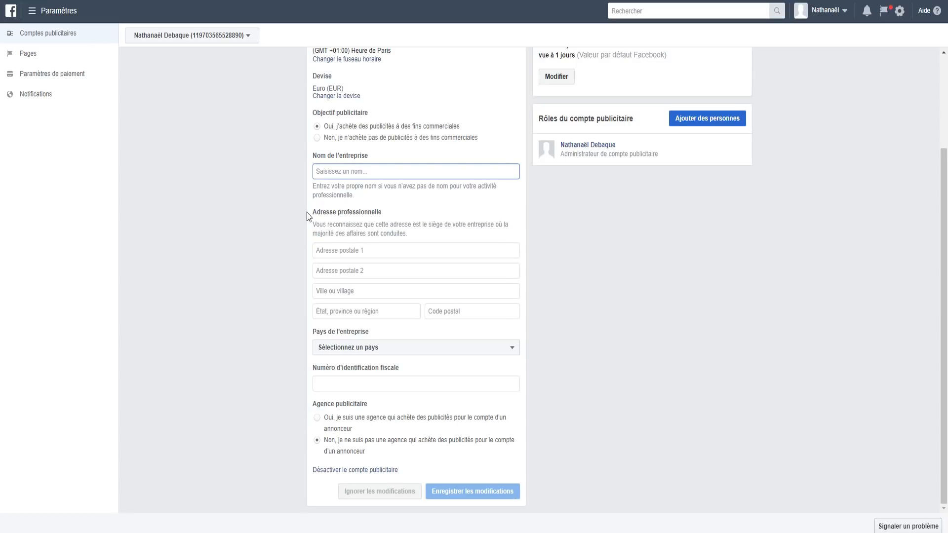
click(337, 271)
click(340, 291)
click(347, 312)
click(605, 363)
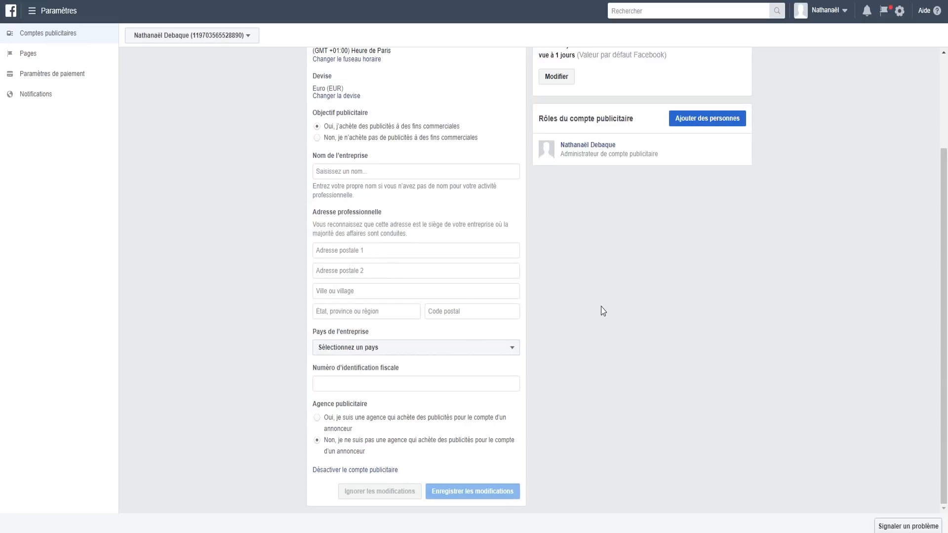
click(345, 170)
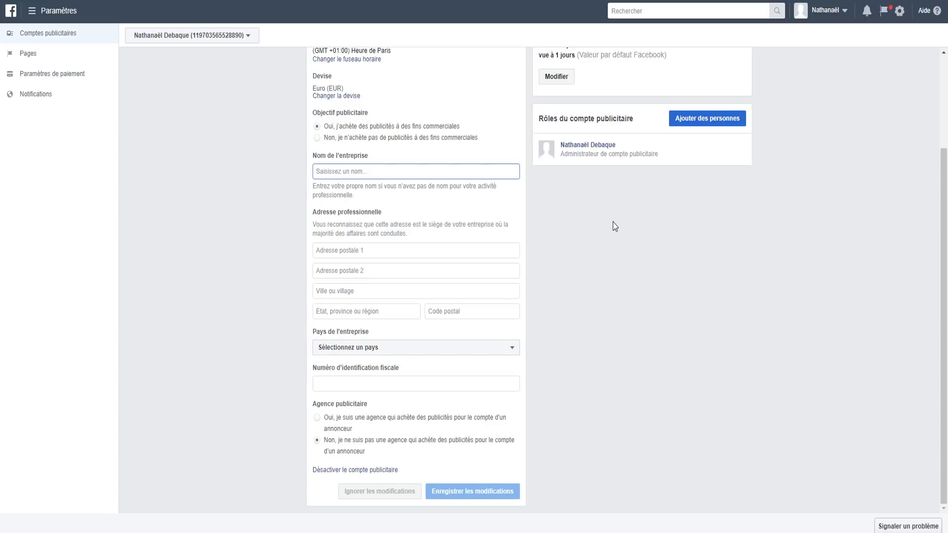
Step: Enter 'Nom boutique' as the business name
text(Nom noutiqu)
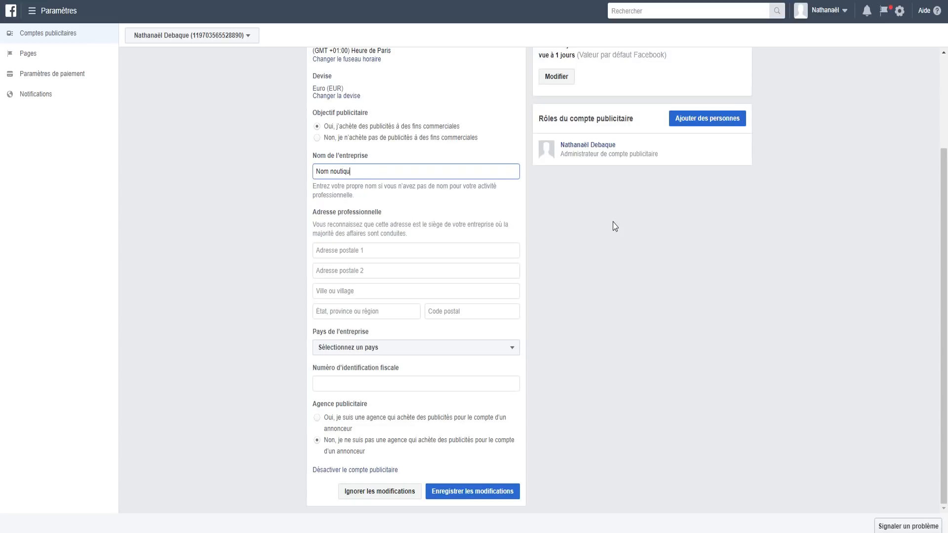
text(e)
click(334, 253)
key(Tab)
key(Tab)
key(Tab)
Step: Choose France as the business country and try saving, which fails for lack of a postal address
click(395, 347)
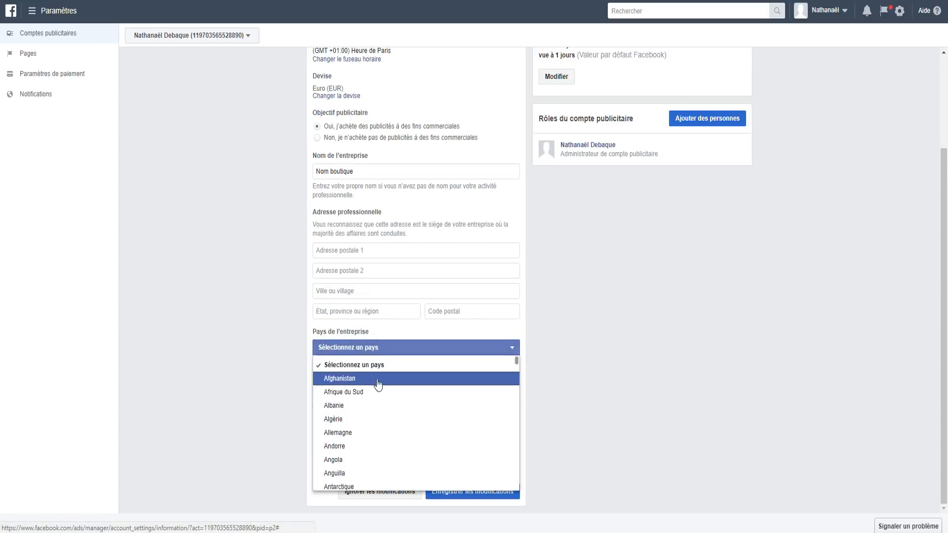
scroll(399, 425, down, 3)
scroll(398, 425, down, 15)
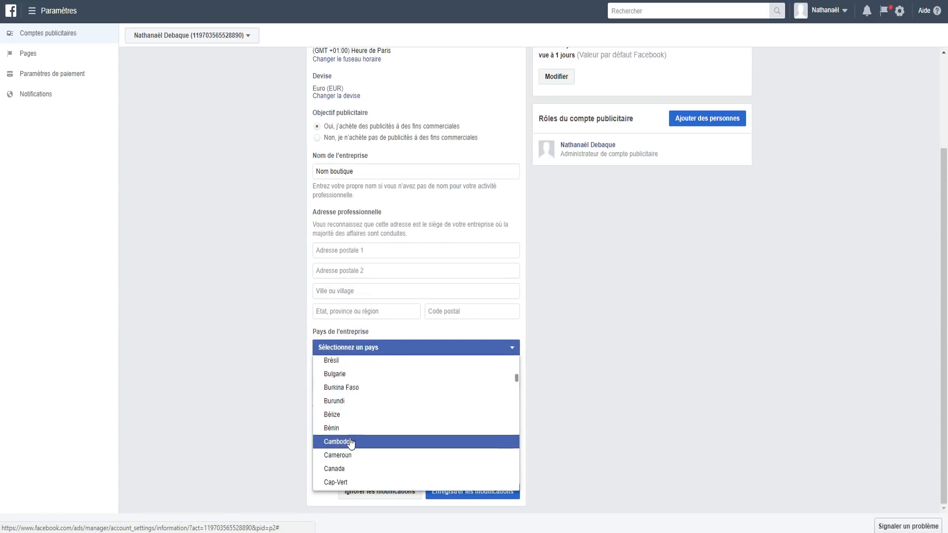
scroll(348, 395, up, 2)
click(344, 401)
scroll(612, 415, down, 1)
click(381, 360)
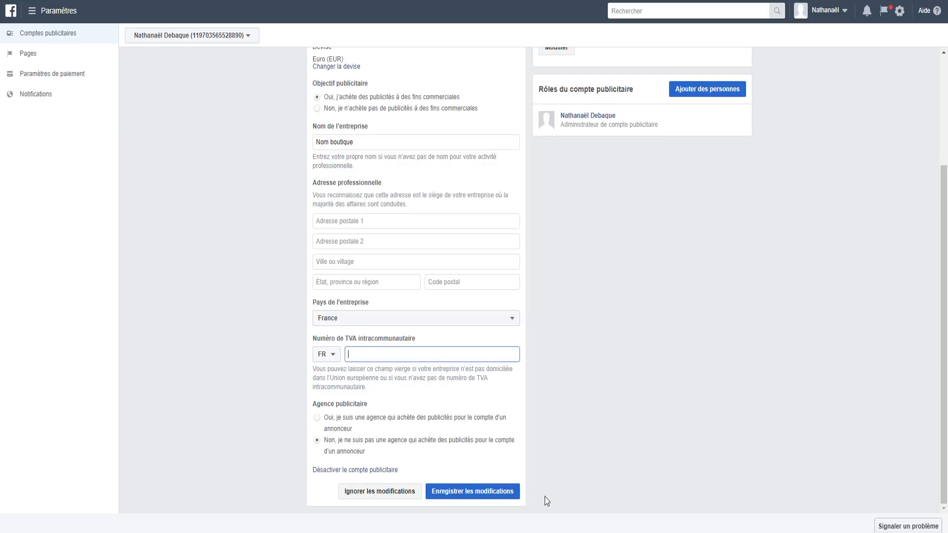
key(Return)
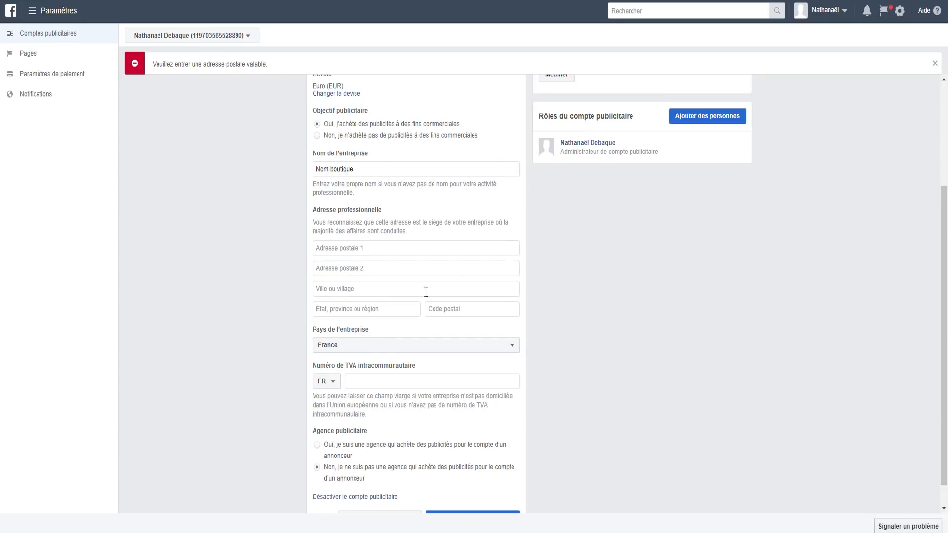
scroll(398, 300, up, 3)
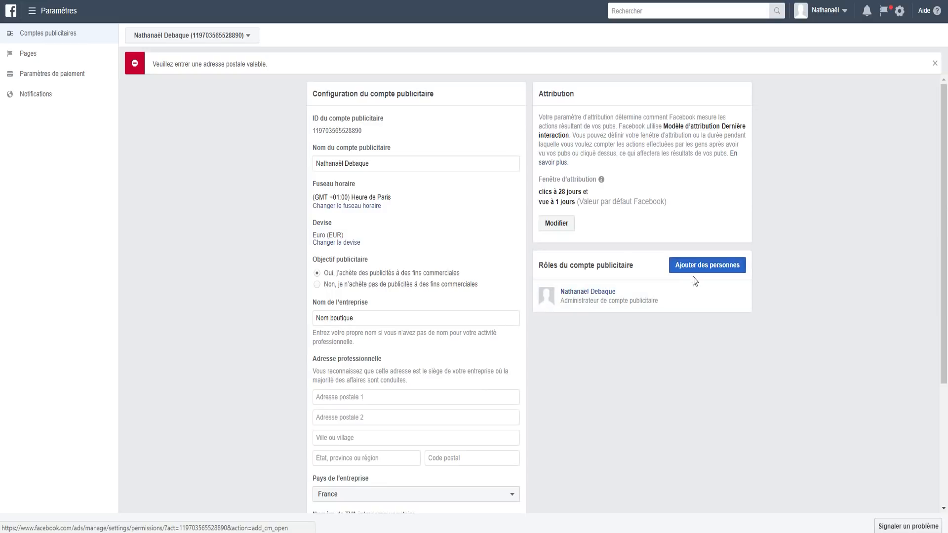
Step: Open the Pages section, discarding the unsaved settings, and find no Pages listed
click(44, 58)
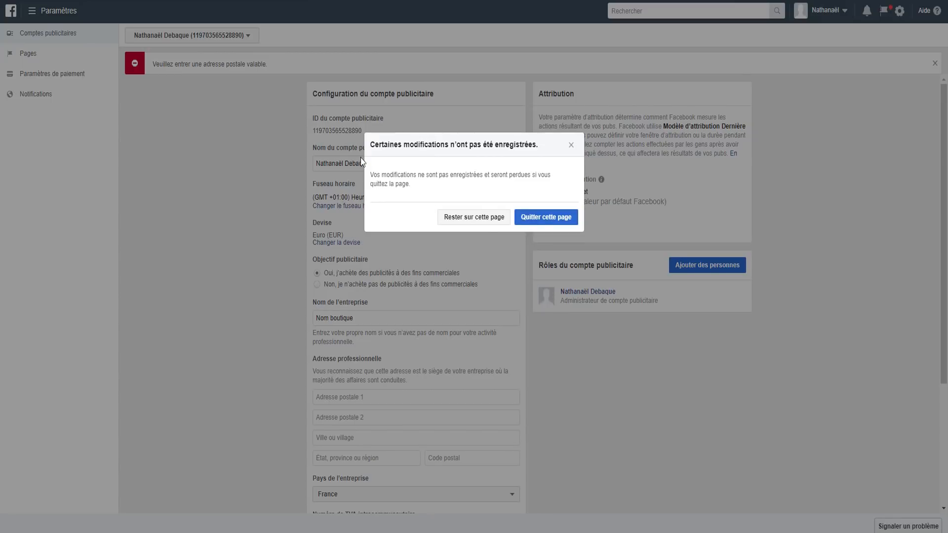
click(526, 220)
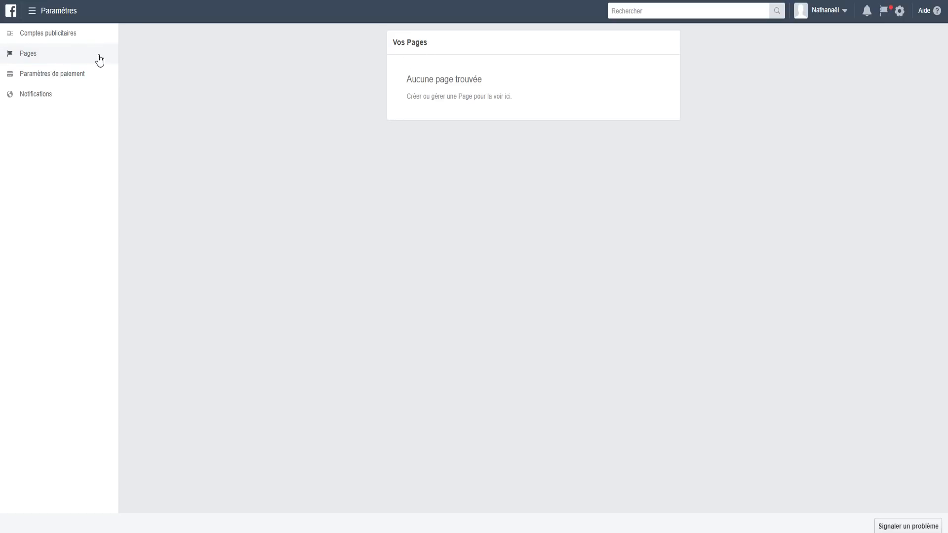
click(842, 10)
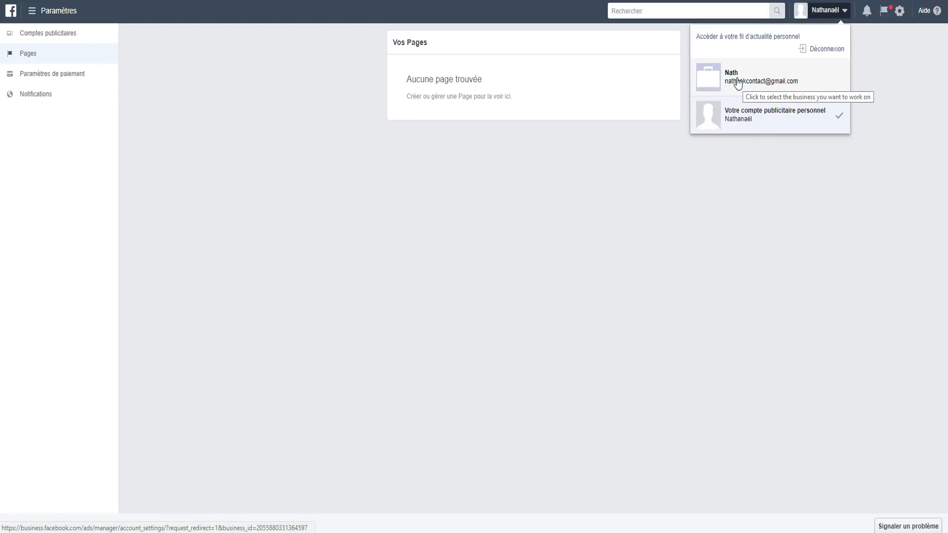
click(474, 146)
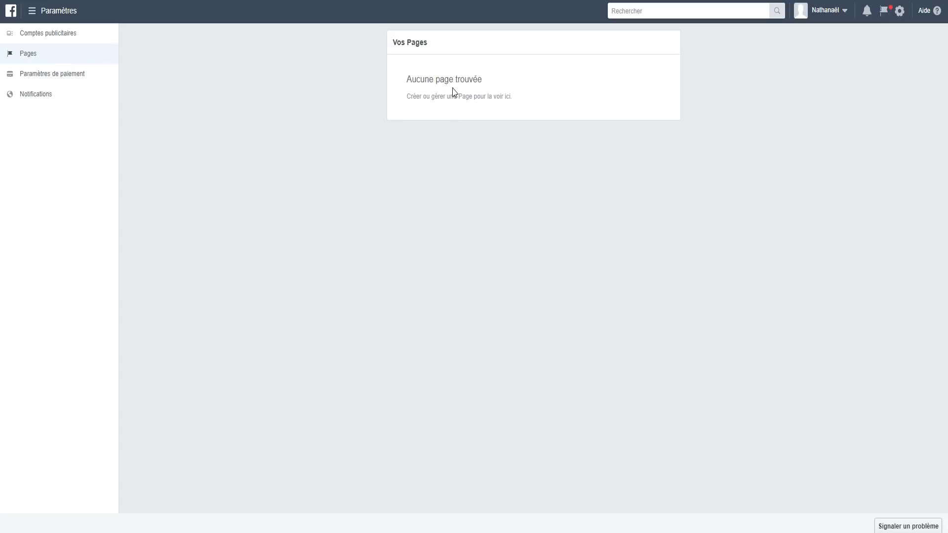
Step: Check payment settings, cancel adding a payment method, and return to the ad account configuration page
click(47, 78)
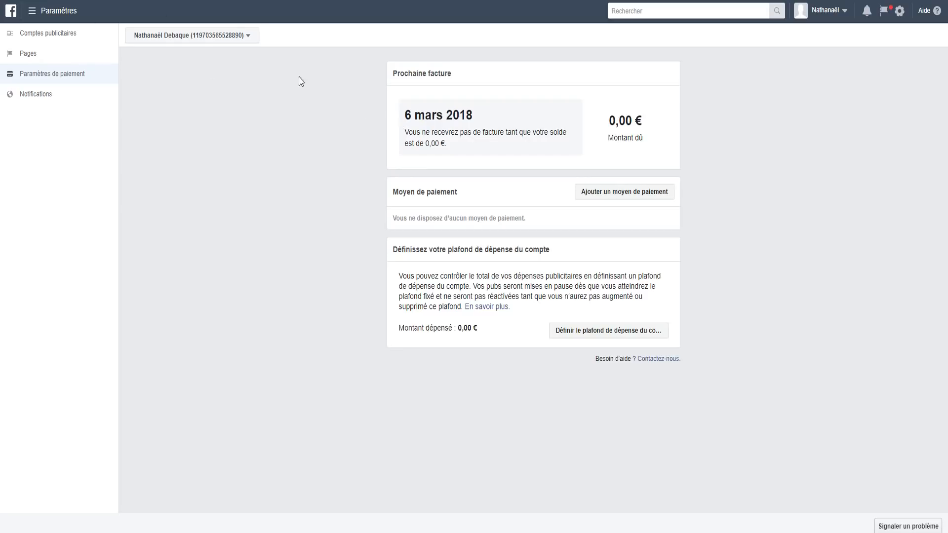
click(608, 197)
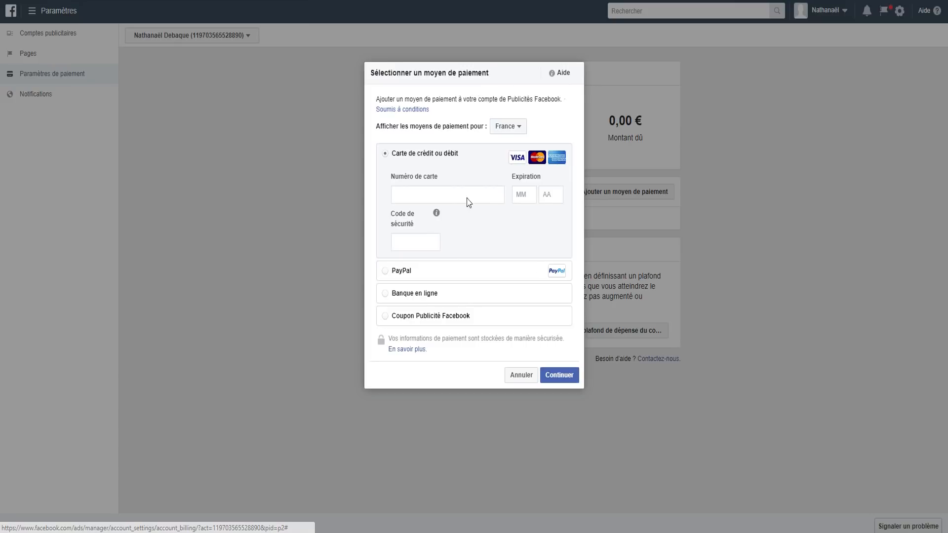
click(520, 378)
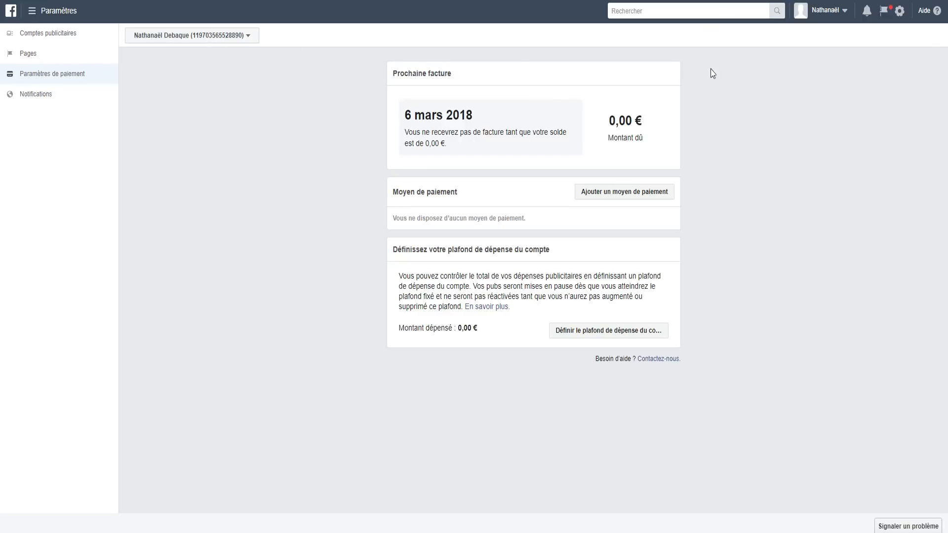
click(827, 11)
click(732, 121)
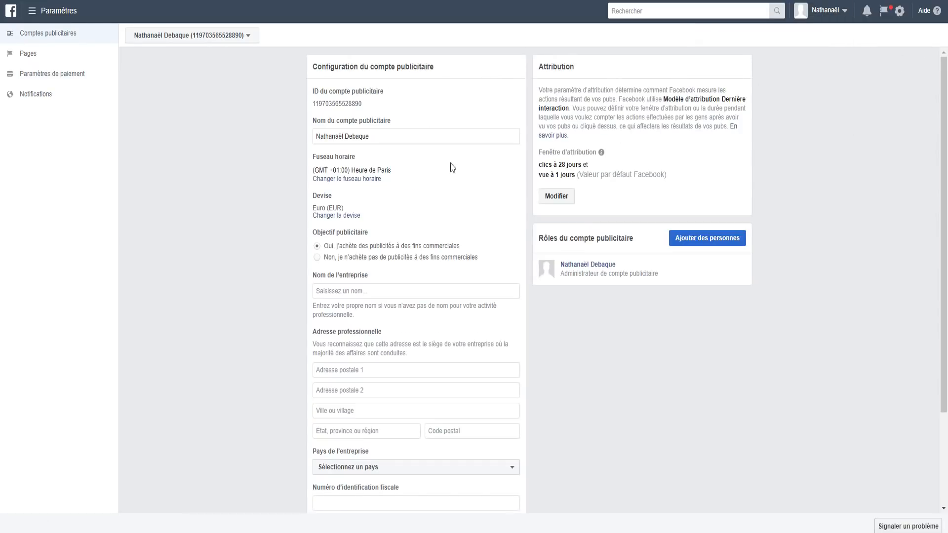
Step: Return to Ads Manager's empty Campaigns list and bring up the business tools menu again
click(32, 11)
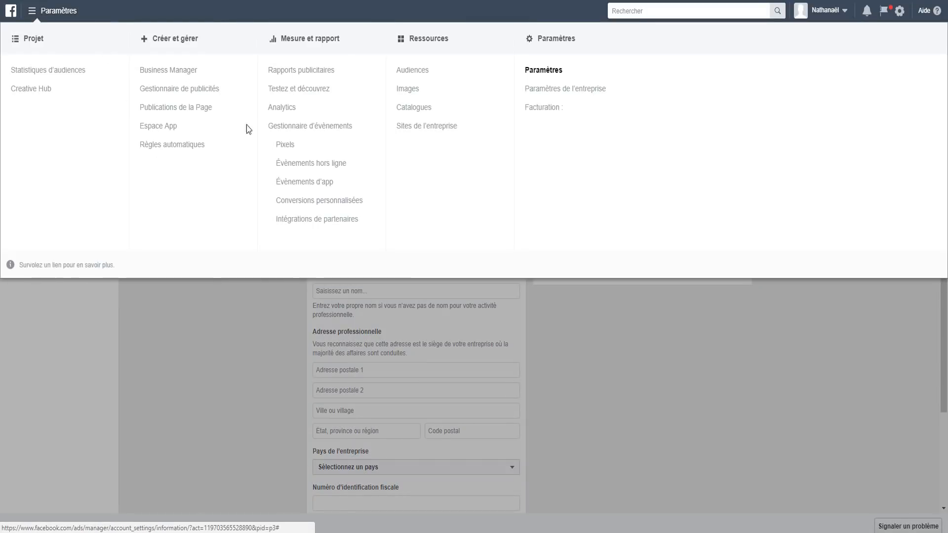
click(183, 89)
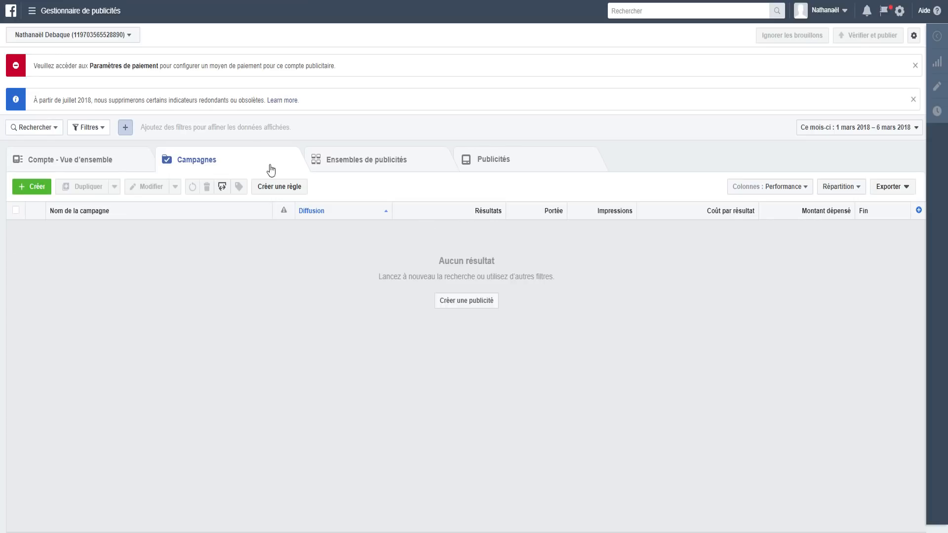
click(31, 12)
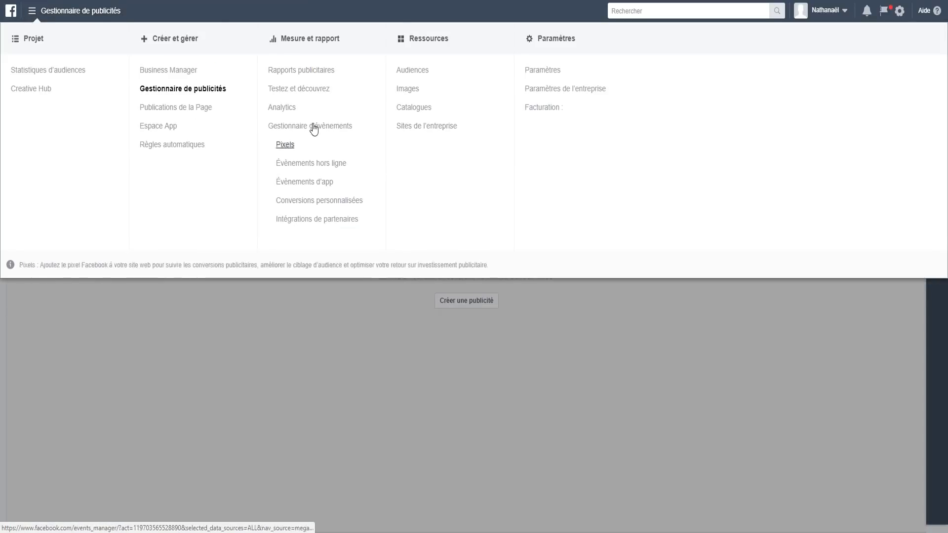
Step: Go to Audience Insights, dismiss its introduction, and remove États-Unis from the locations
click(28, 72)
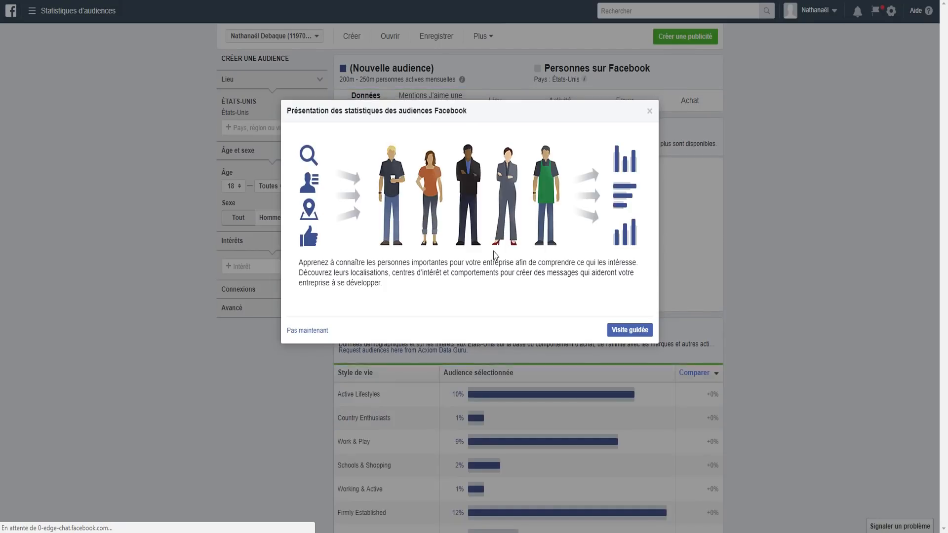
click(649, 111)
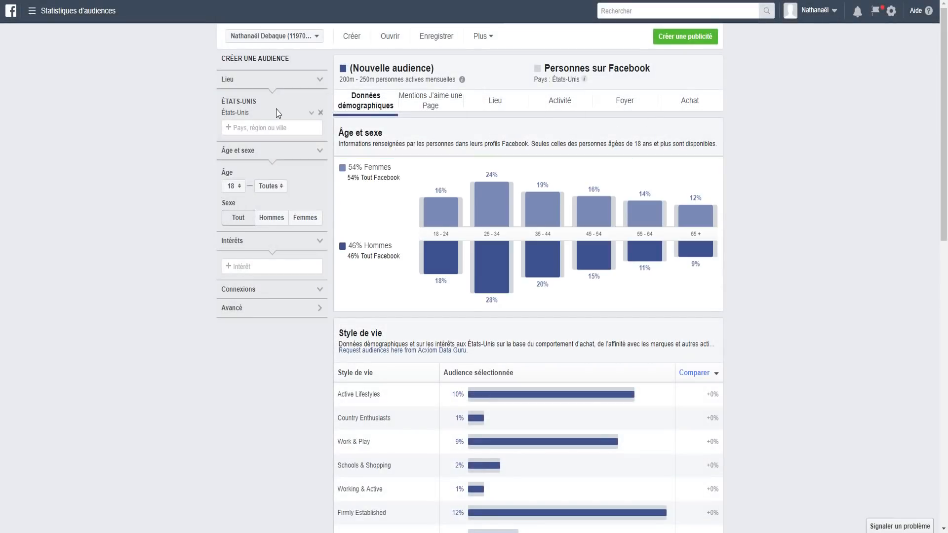
click(321, 112)
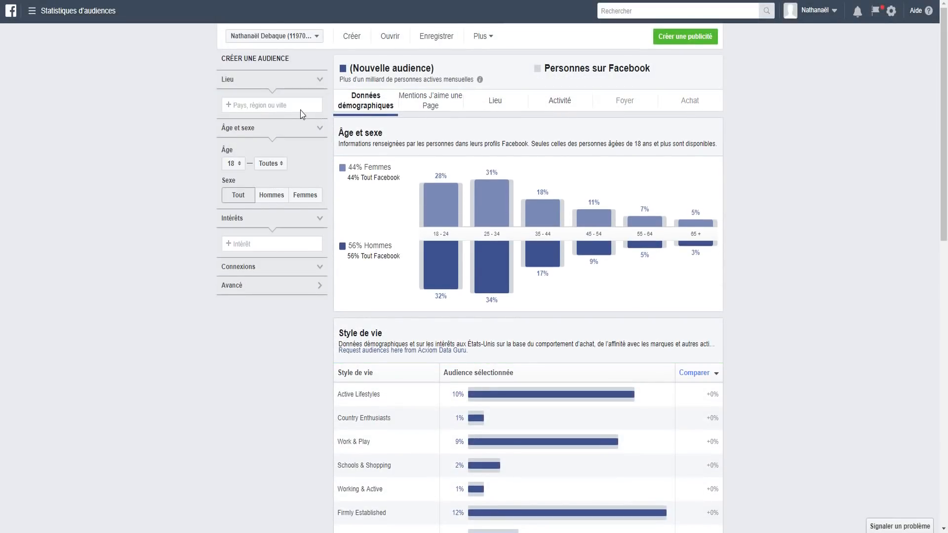
scroll(388, 173, down, 5)
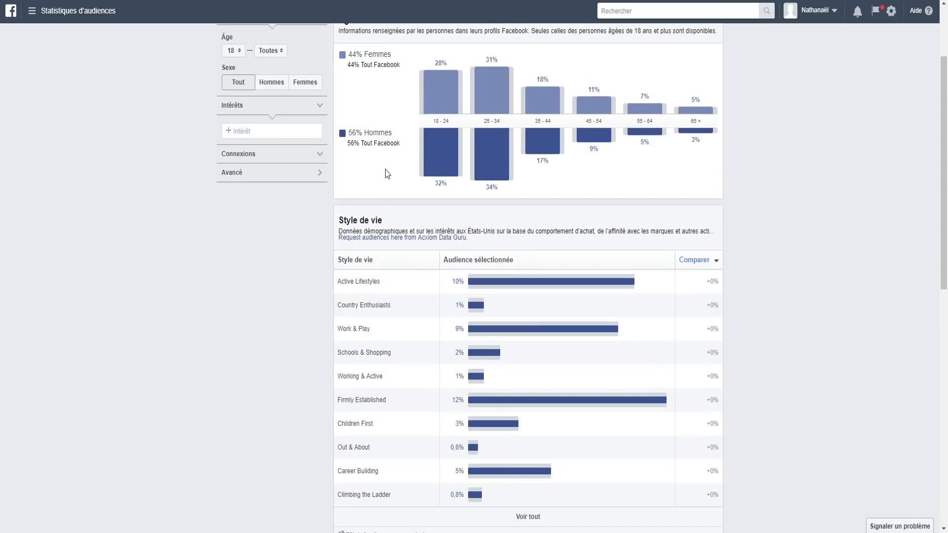
scroll(393, 189, up, 5)
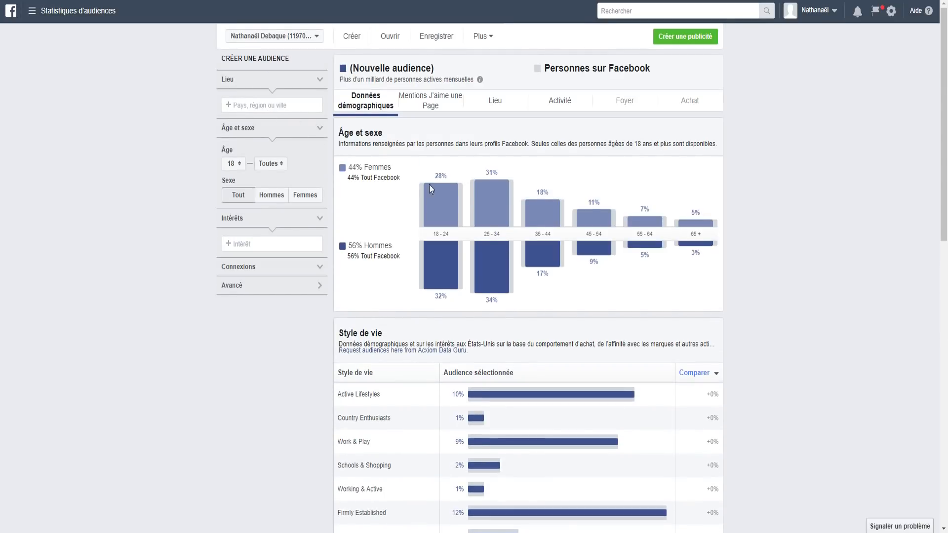
scroll(523, 202, down, 4)
scroll(447, 313, up, 4)
Step: Add France, Belgique and Suisse as the audience locations
click(272, 104)
text(France)
click(277, 127)
text(B)
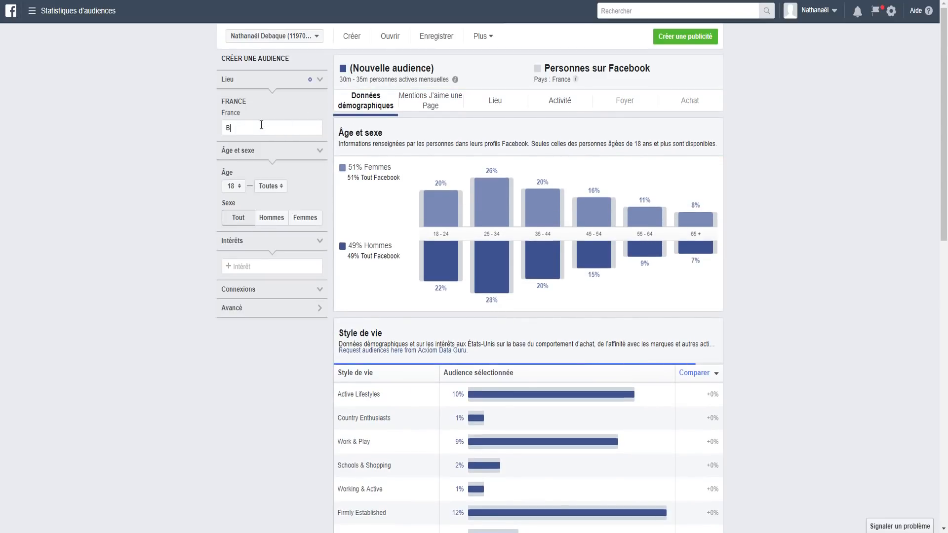
text(elgique)
click(255, 147)
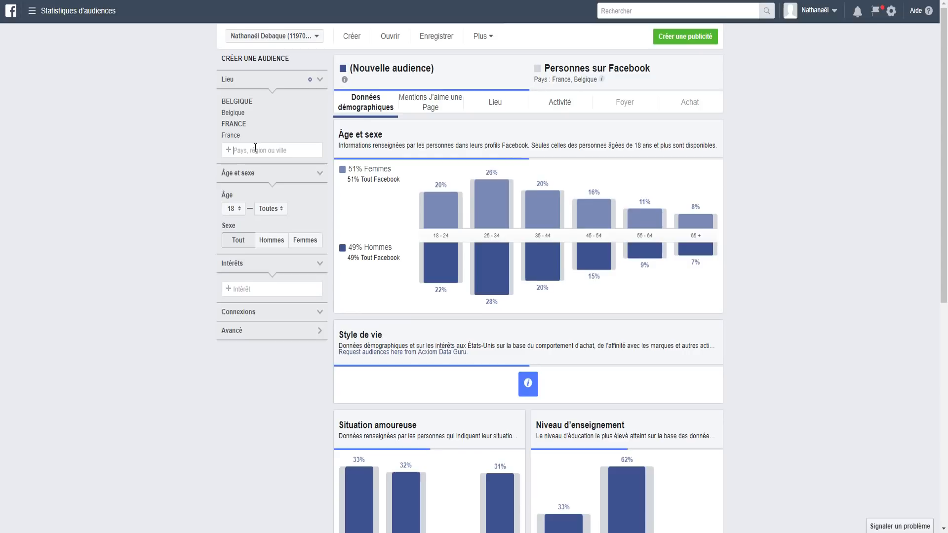
text(Suisse)
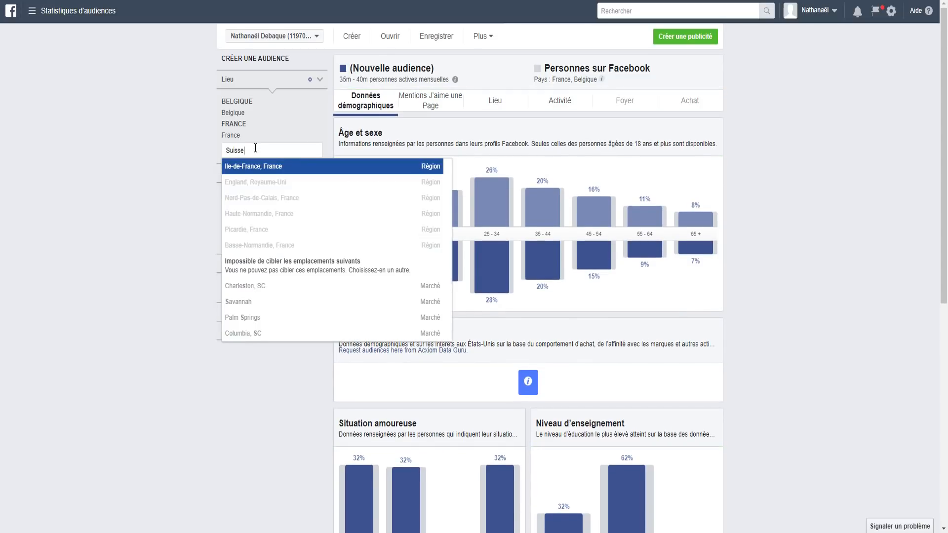
click(269, 166)
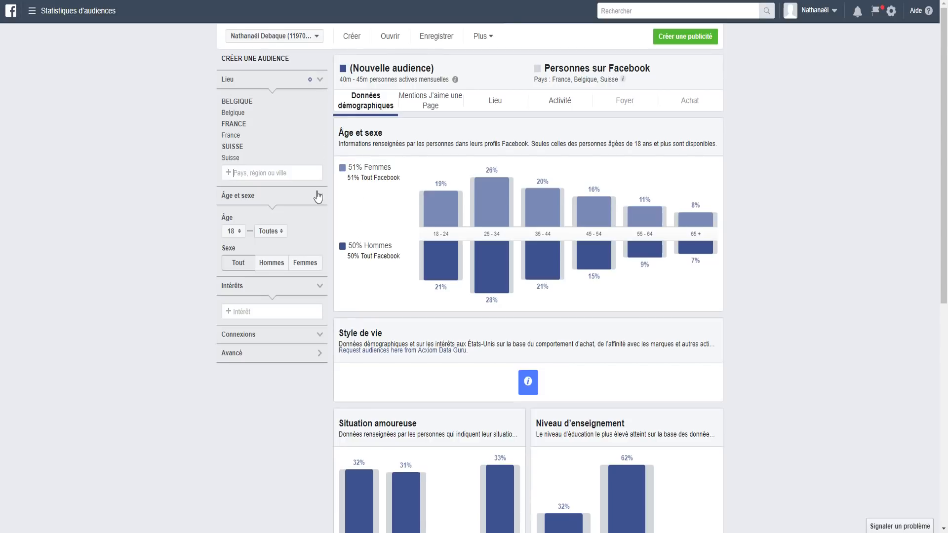
mouse_move(422, 284)
scroll(423, 284, down, 8)
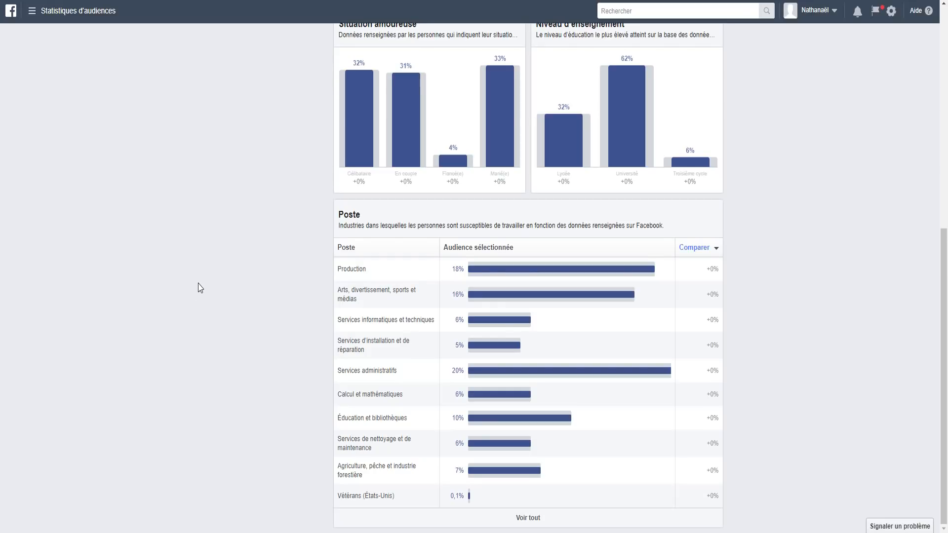
scroll(220, 307, up, 5)
scroll(220, 307, up, 4)
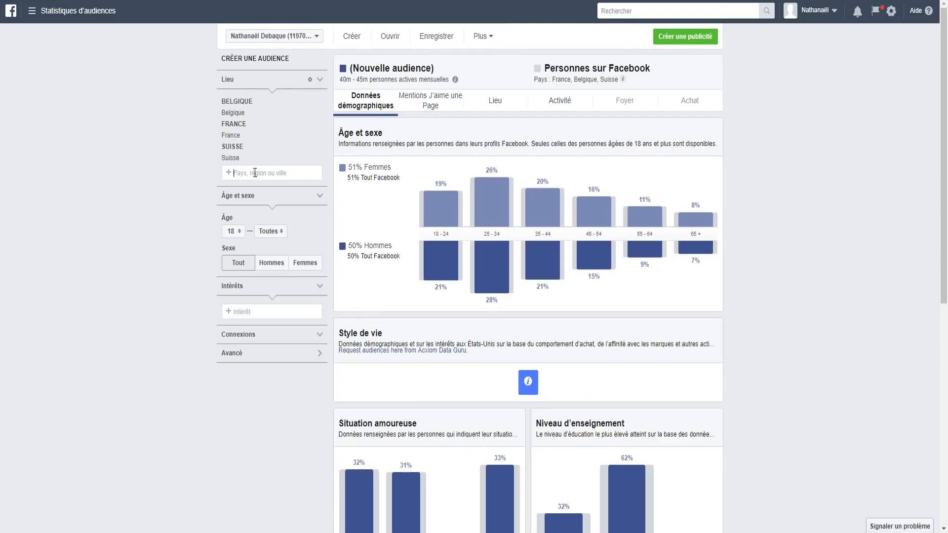
Step: Set the audience's minimum age to 25
click(317, 198)
click(317, 202)
click(233, 231)
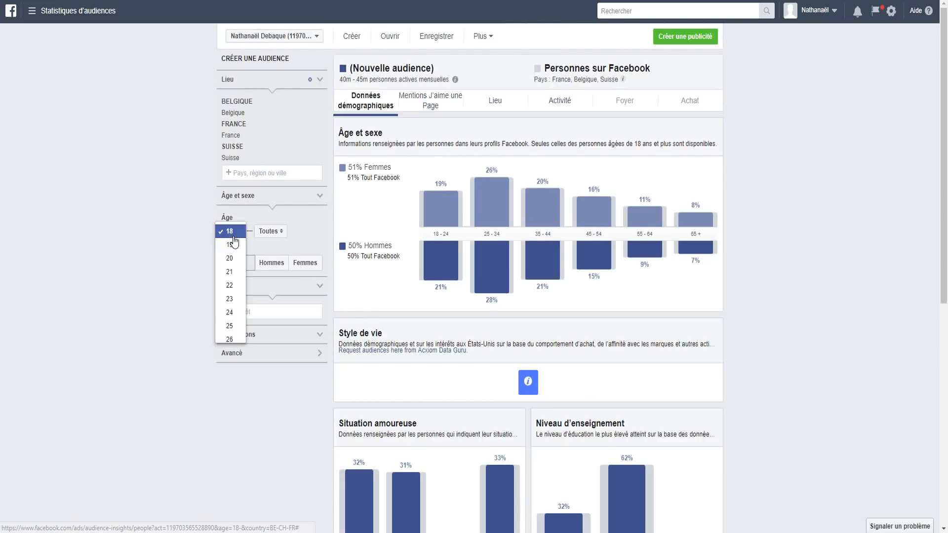
click(272, 232)
click(229, 233)
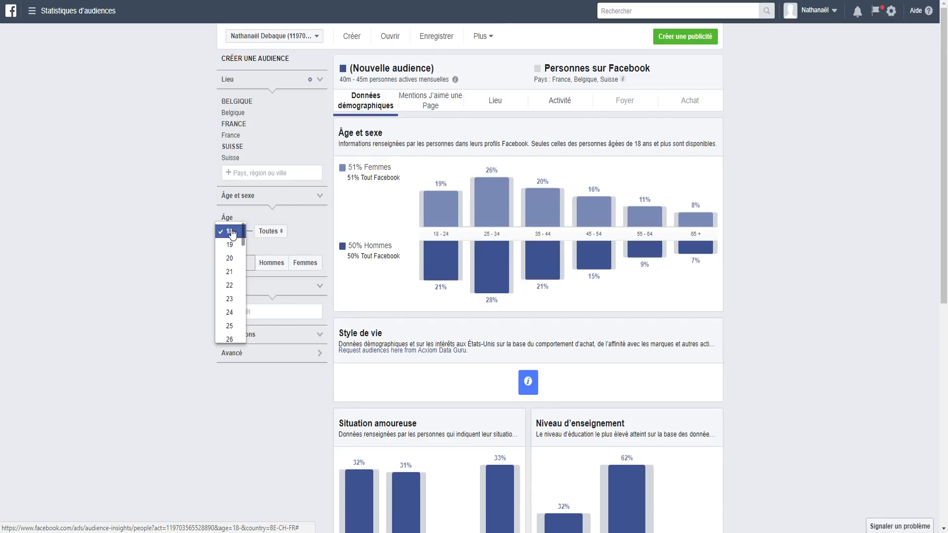
click(274, 234)
click(262, 272)
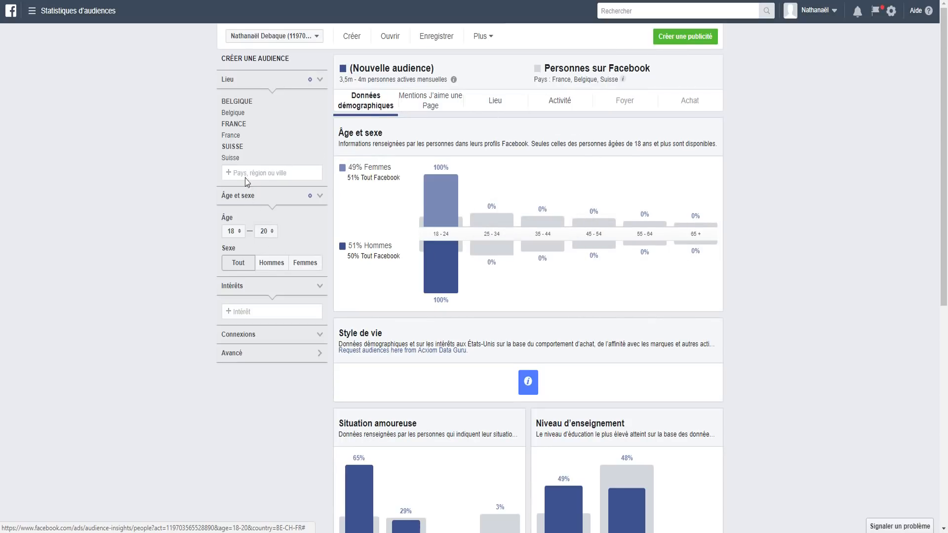
click(267, 230)
click(234, 231)
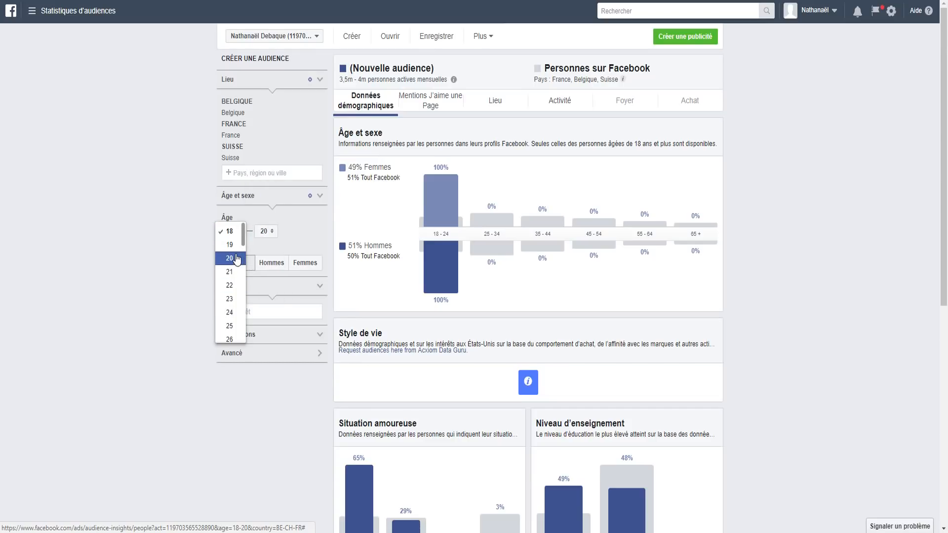
click(229, 326)
click(260, 231)
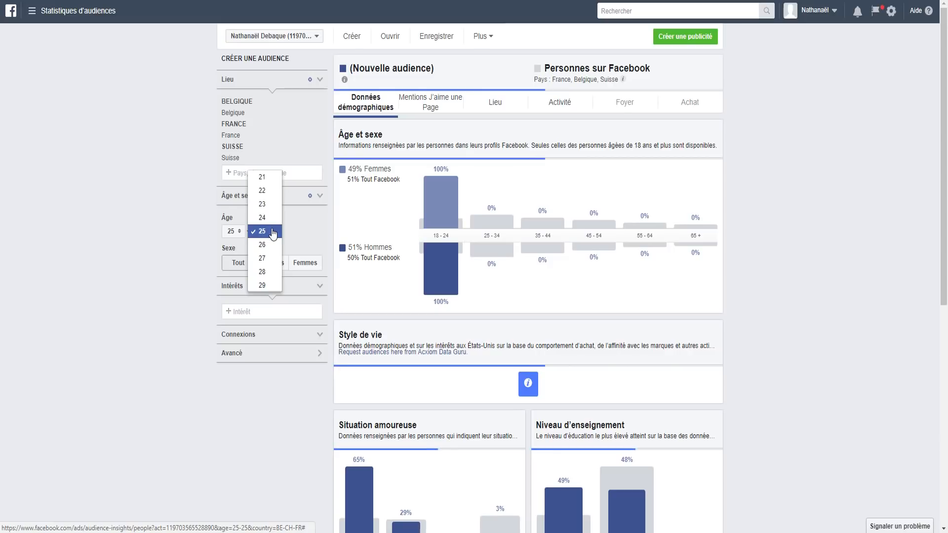
click(165, 251)
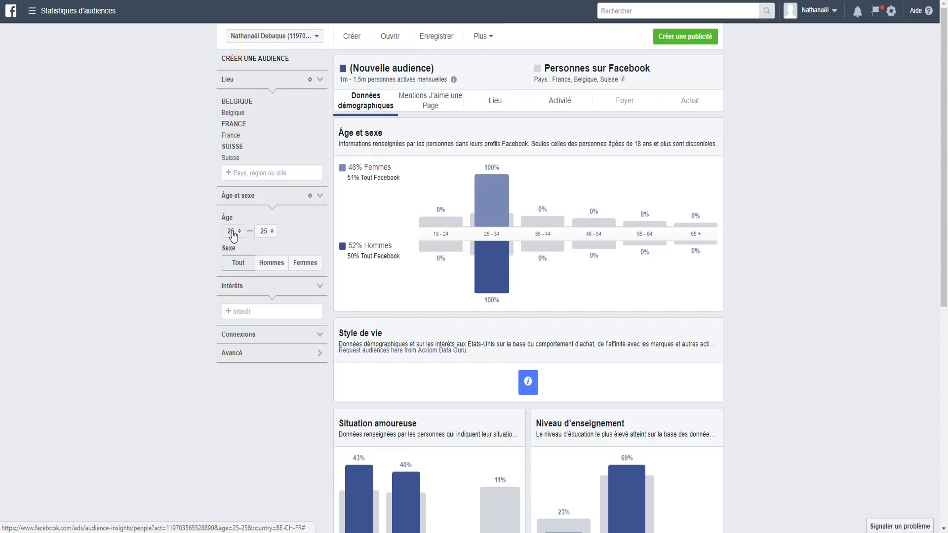
Step: Set the maximum age to 60 and restrict the audience to men (Hommes)
click(265, 232)
click(257, 232)
click(253, 236)
scroll(262, 235, down, 12)
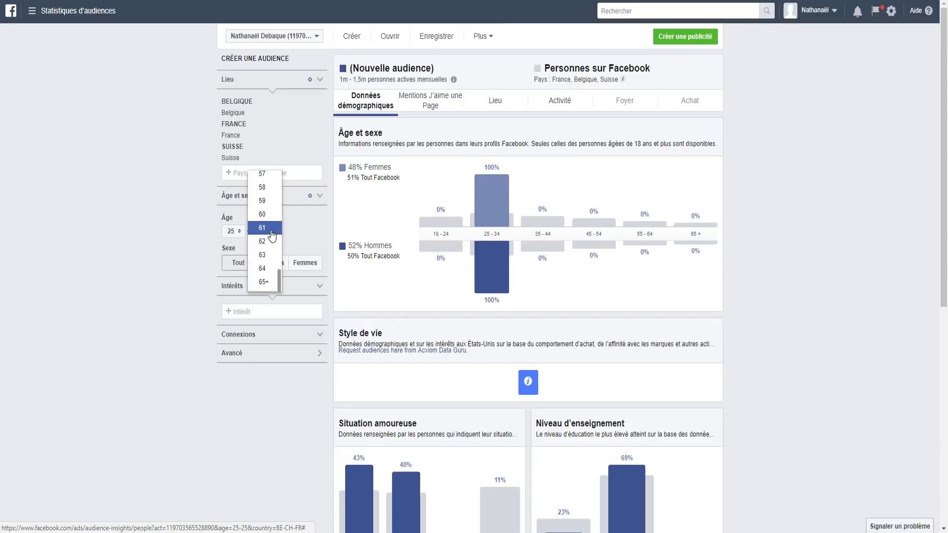
scroll(271, 238, down, 1)
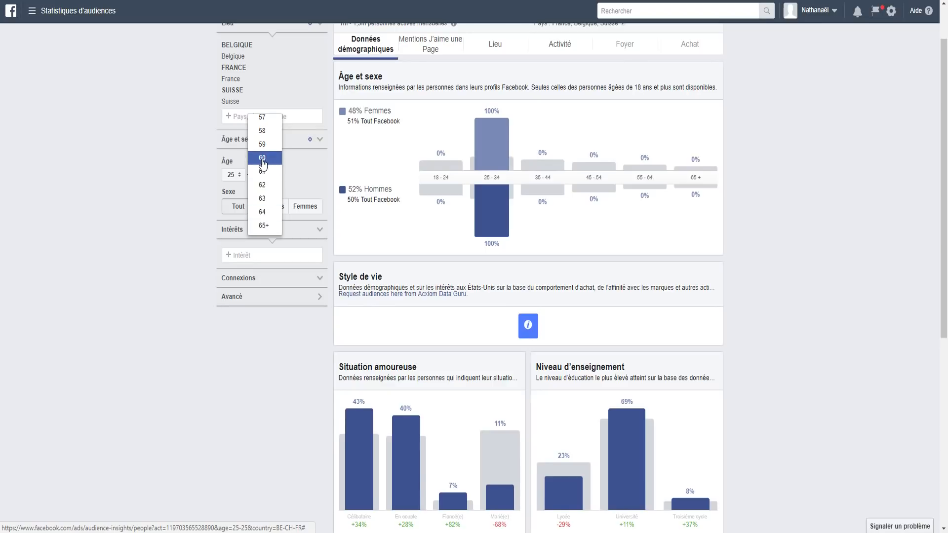
click(262, 160)
scroll(297, 187, up, 1)
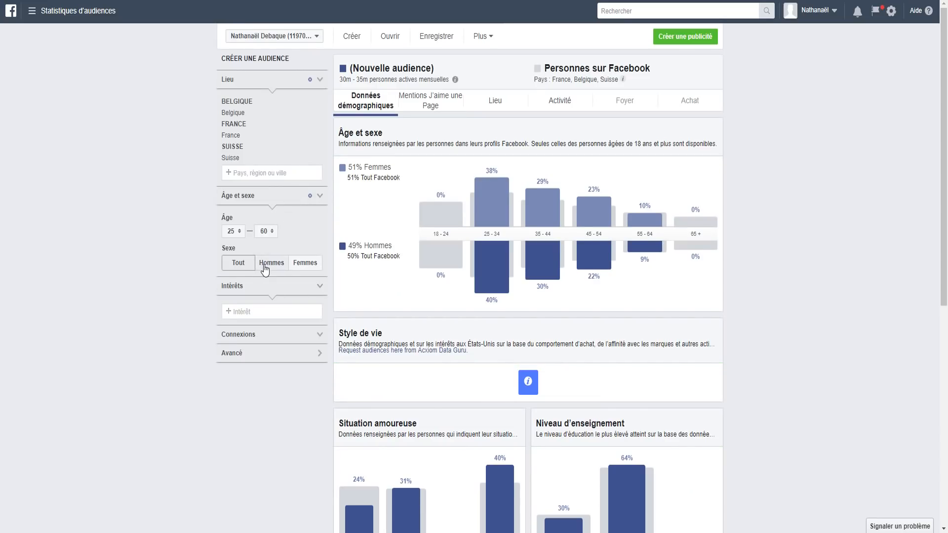
click(284, 267)
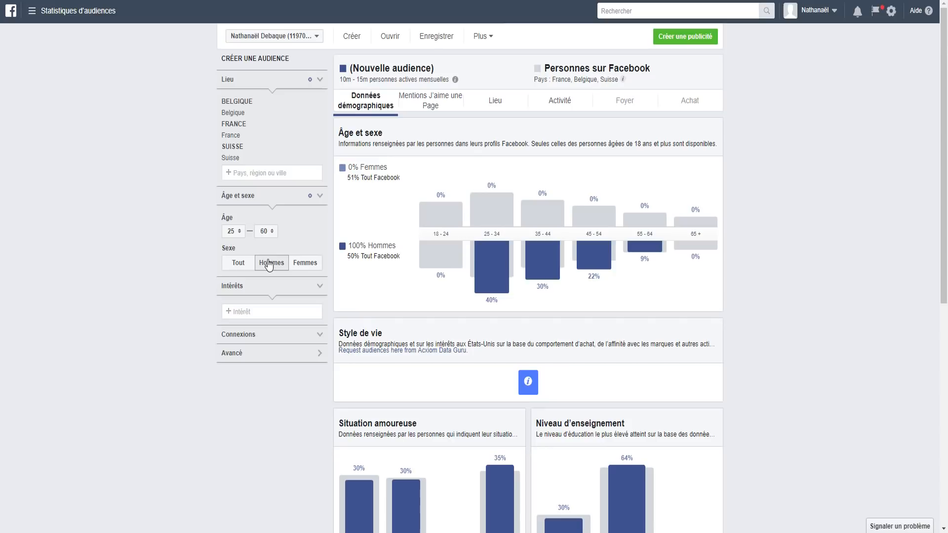
Step: Add Randonnée as an interest, narrowing the audience to 800K–900K people
click(250, 315)
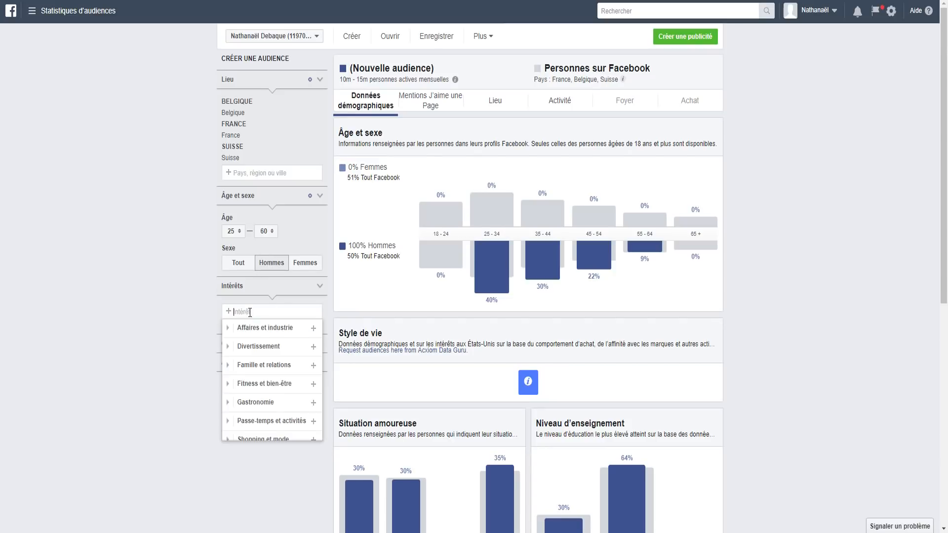
text(Randonnée)
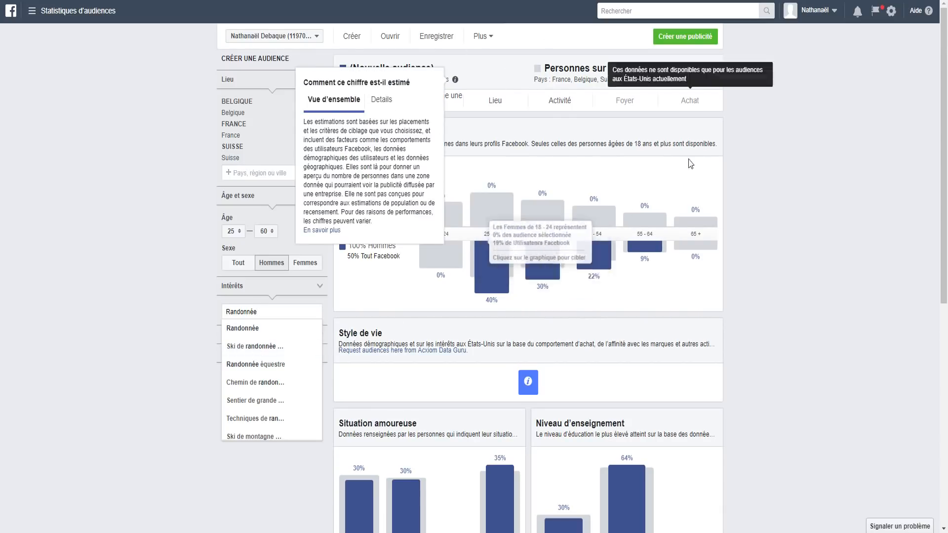
click(249, 330)
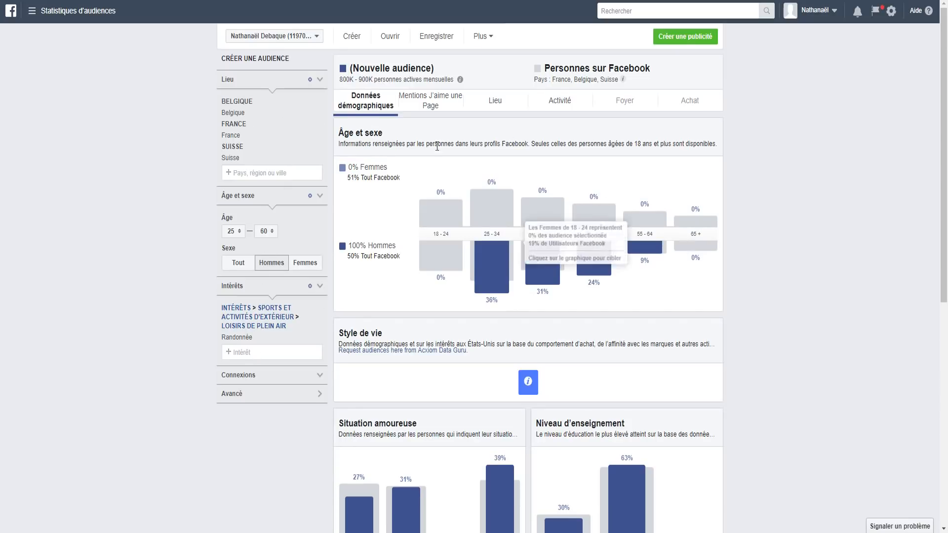
scroll(553, 286, down, 3)
scroll(493, 246, up, 3)
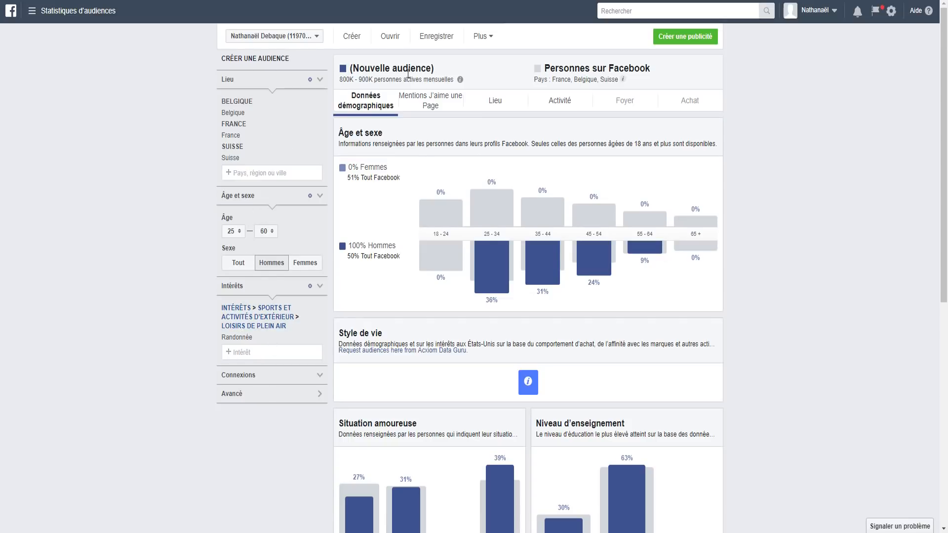
scroll(511, 249, down, 8)
scroll(474, 148, up, 8)
Step: Review the top categories and Pages this hiking audience likes on the Mentions J'aime une Page tab
click(416, 108)
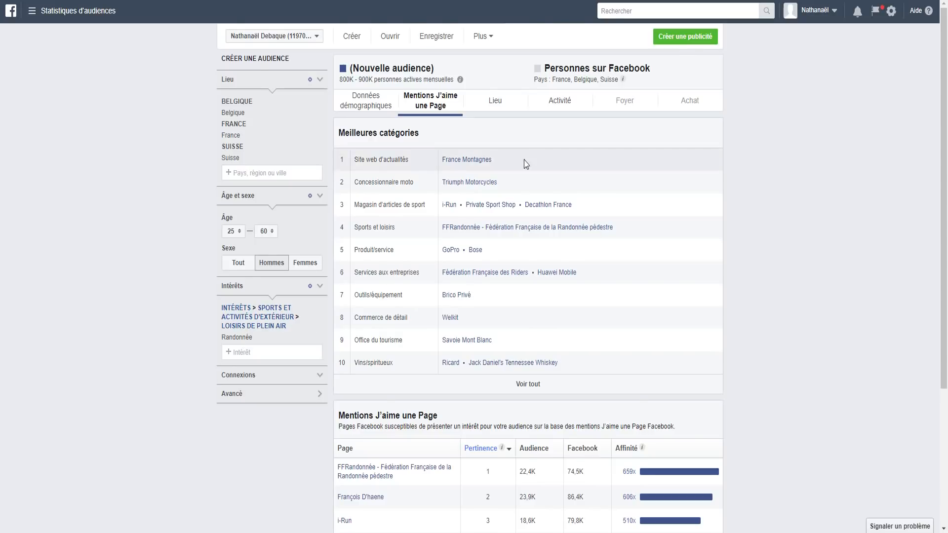
scroll(494, 162, down, 1)
scroll(459, 183, down, 3)
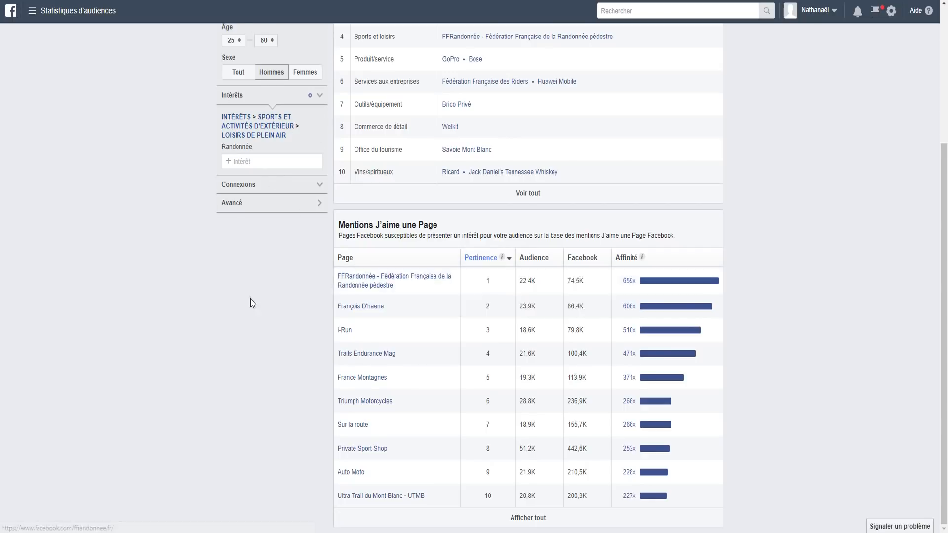
scroll(271, 298, up, 2)
scroll(316, 267, up, 2)
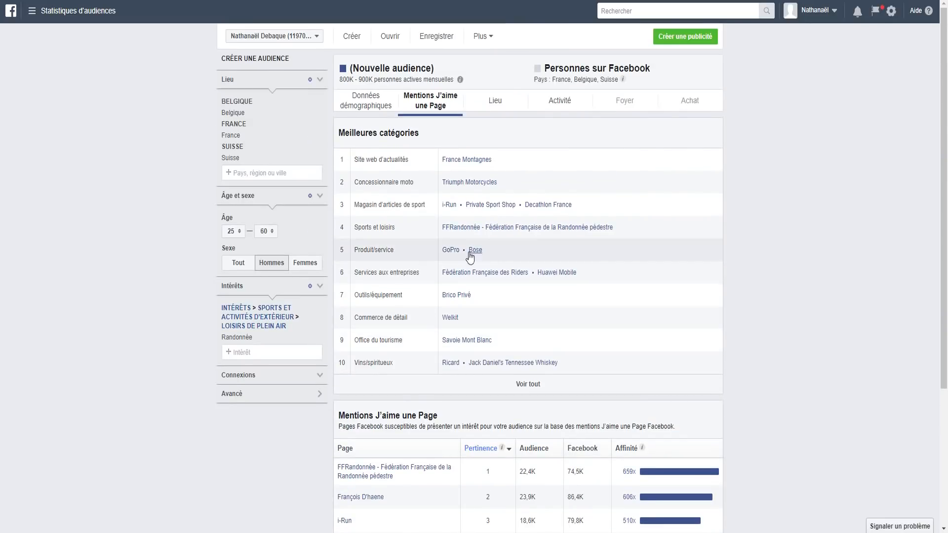
scroll(543, 366, down, 4)
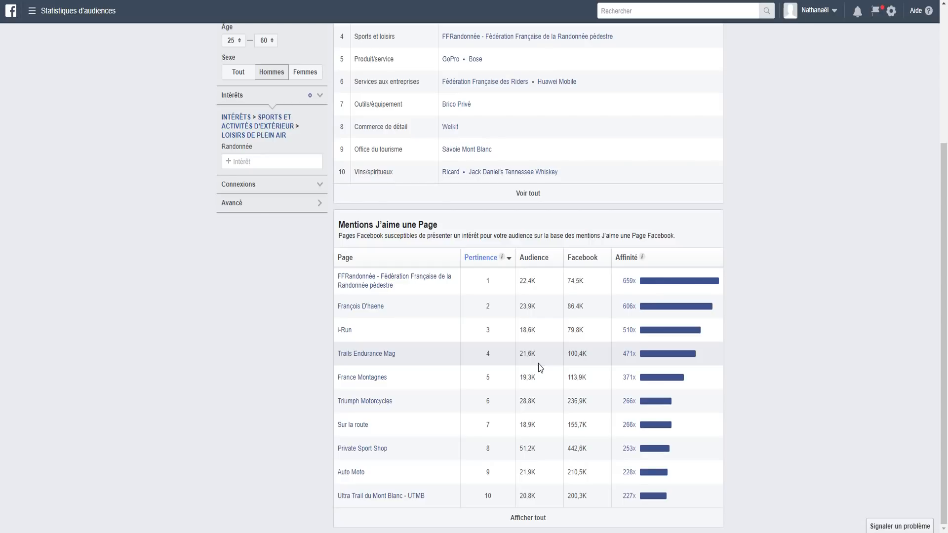
scroll(539, 368, up, 4)
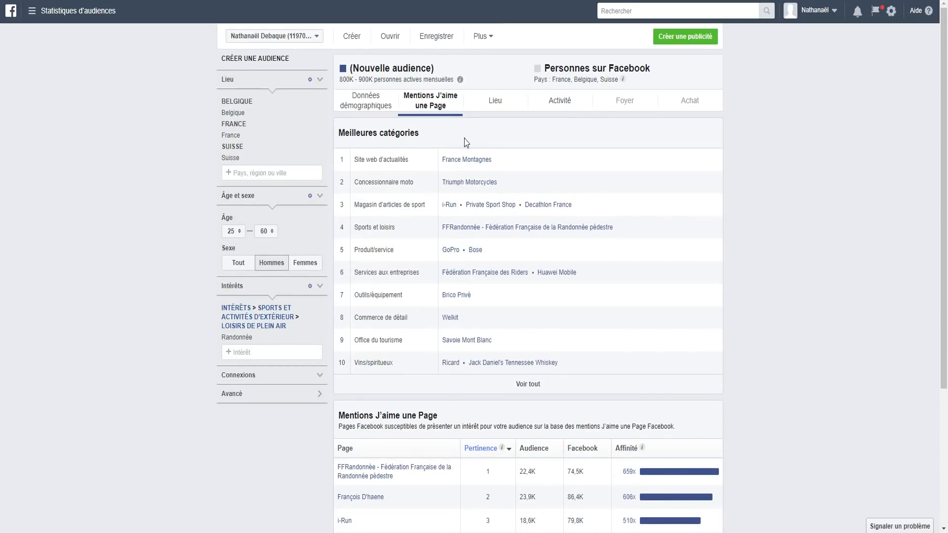
click(33, 10)
Step: Visit the Business Manager home and Ads Manager, then open Publications de la Page
click(404, 127)
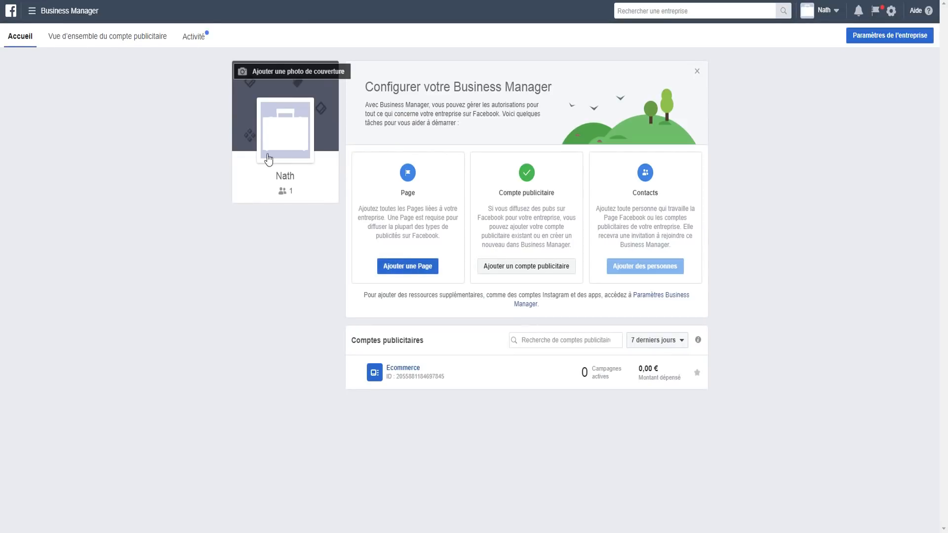
mouse_move(279, 145)
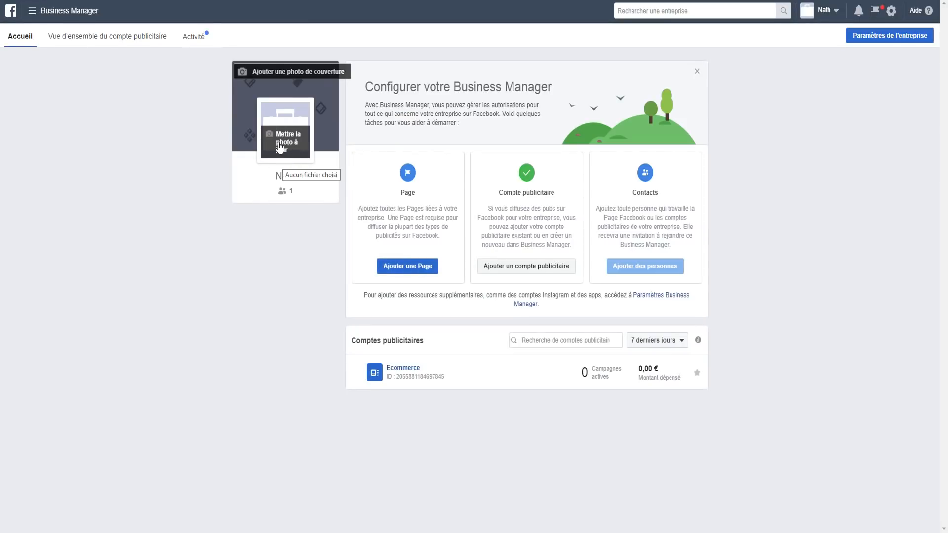
click(32, 11)
click(184, 90)
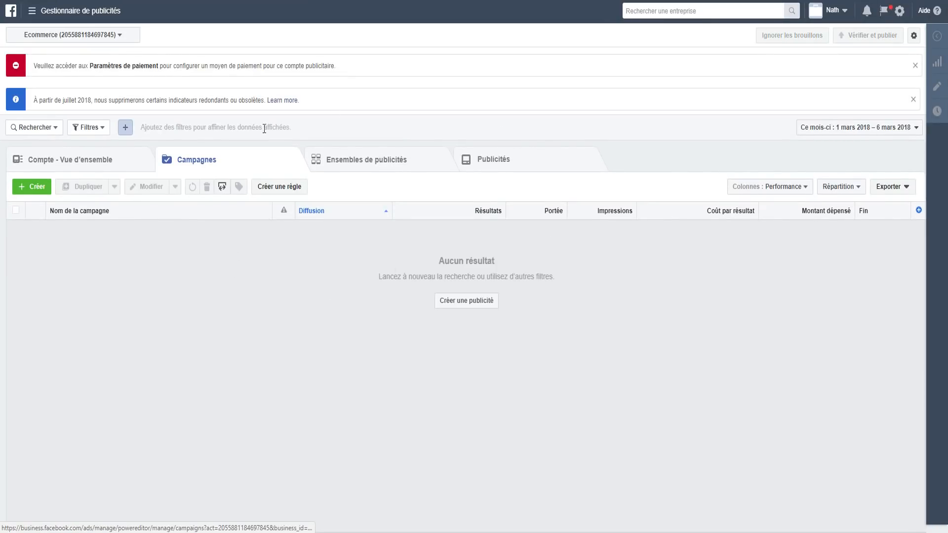
click(37, 11)
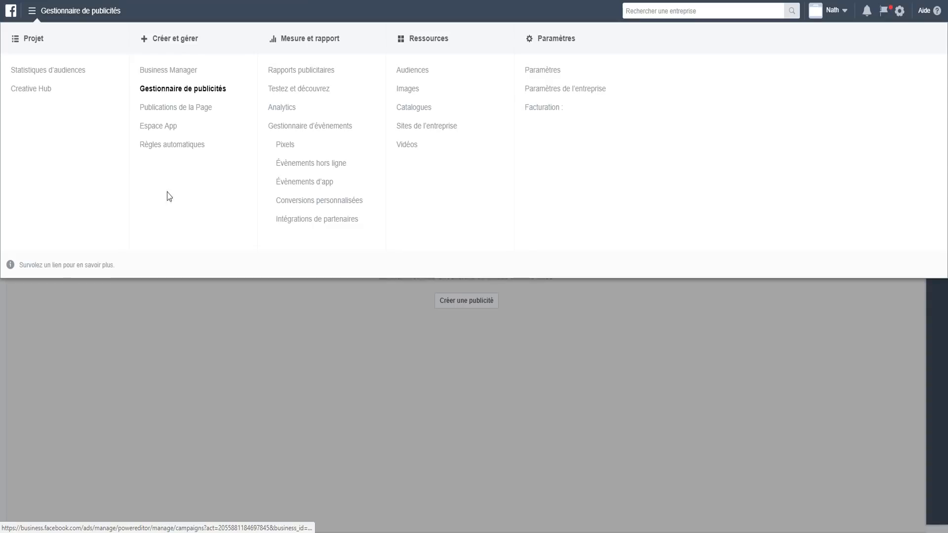
click(163, 113)
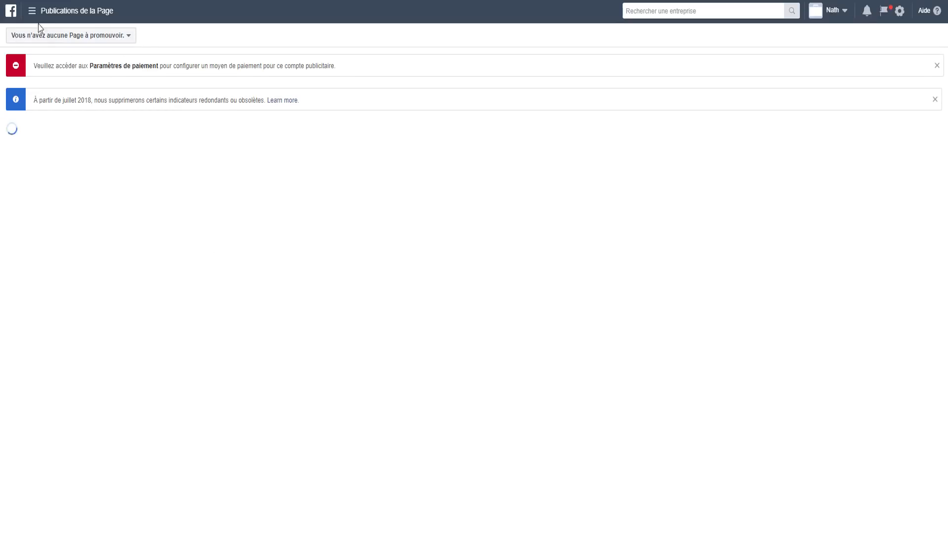
Step: Bring up the business tools menu to reach the Audiences library
click(31, 10)
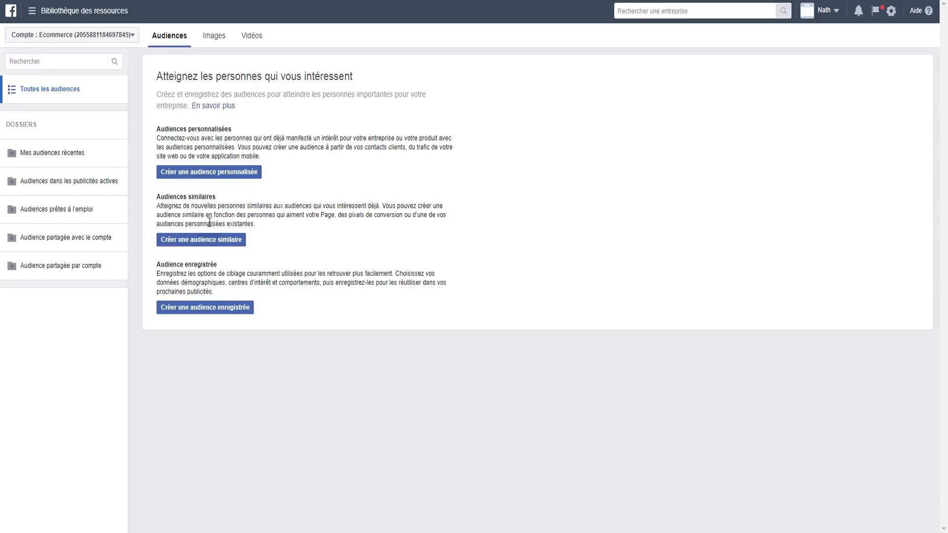
click(55, 14)
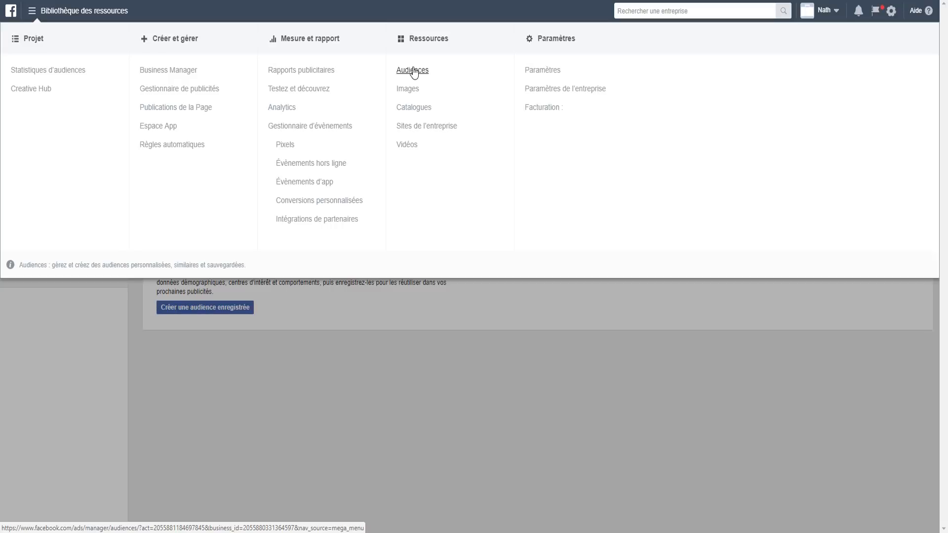
right_click(535, 341)
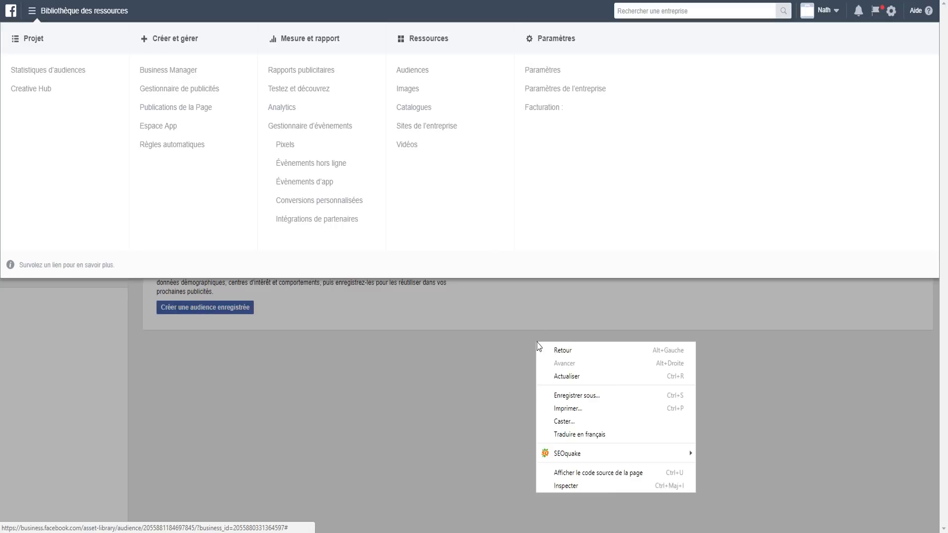
click(462, 361)
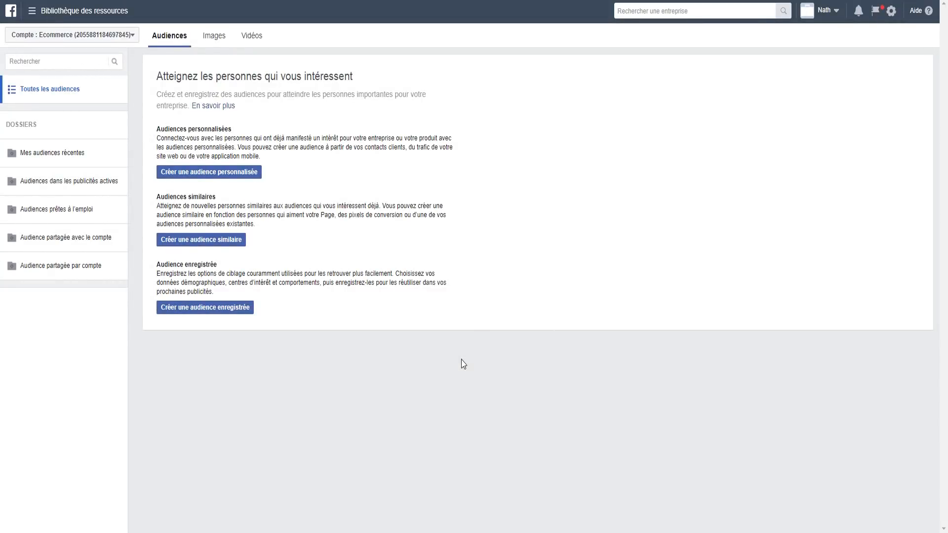